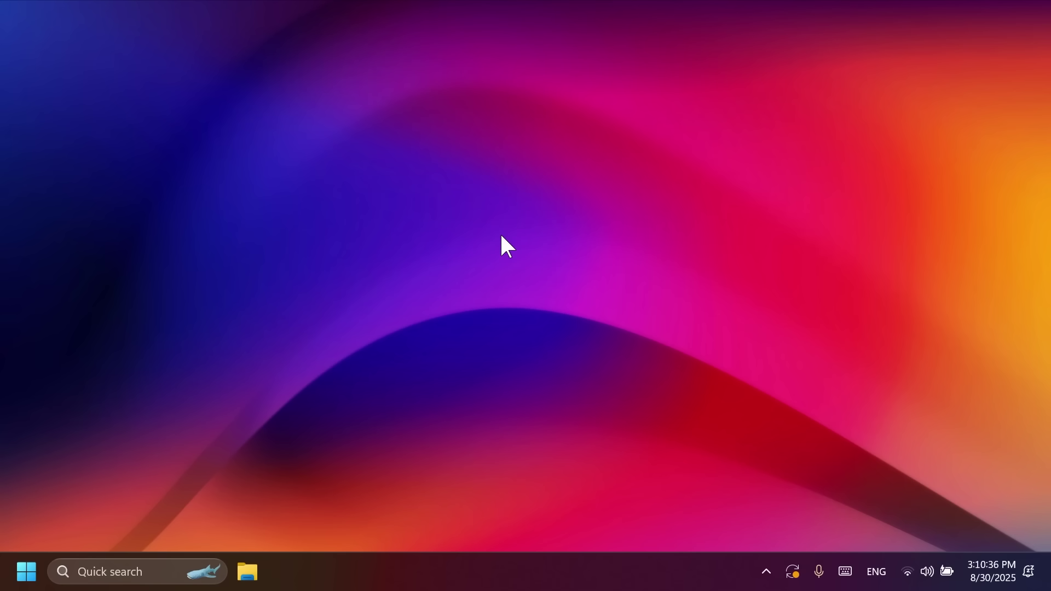
Look up the Windows specifications (Windows 11 Pro, 24H2, build 26100.5074) via 'vers', then close Settings
key("super")
type("ver")
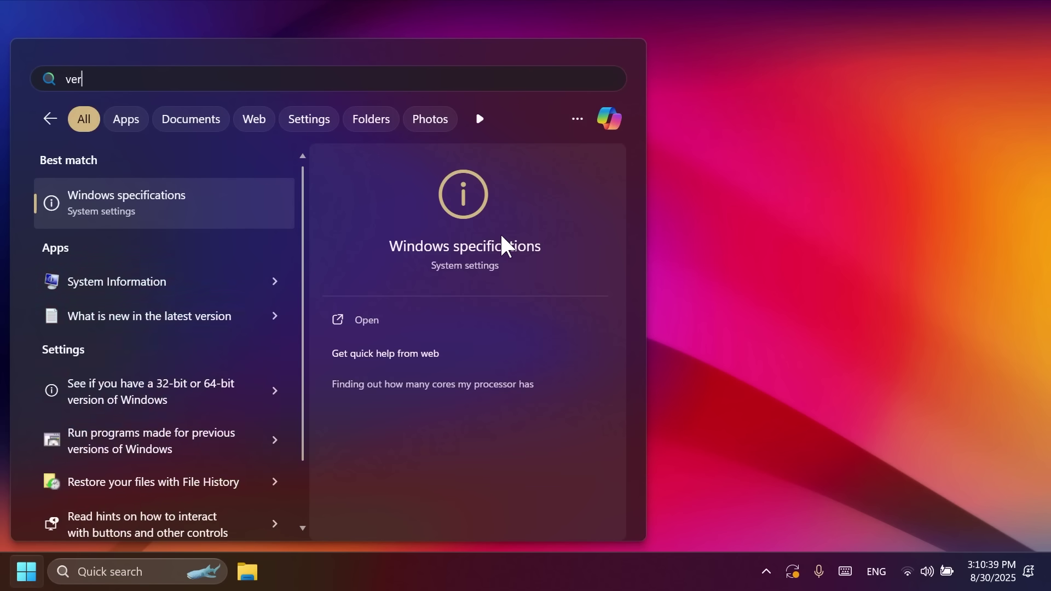
type("s")
key("Return")
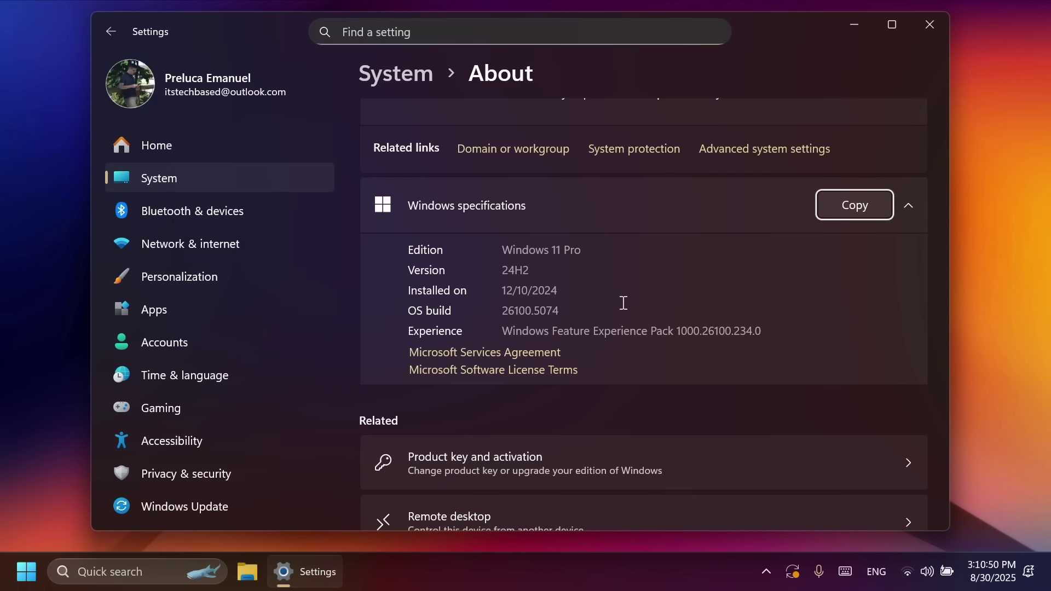
key("alt+F4")
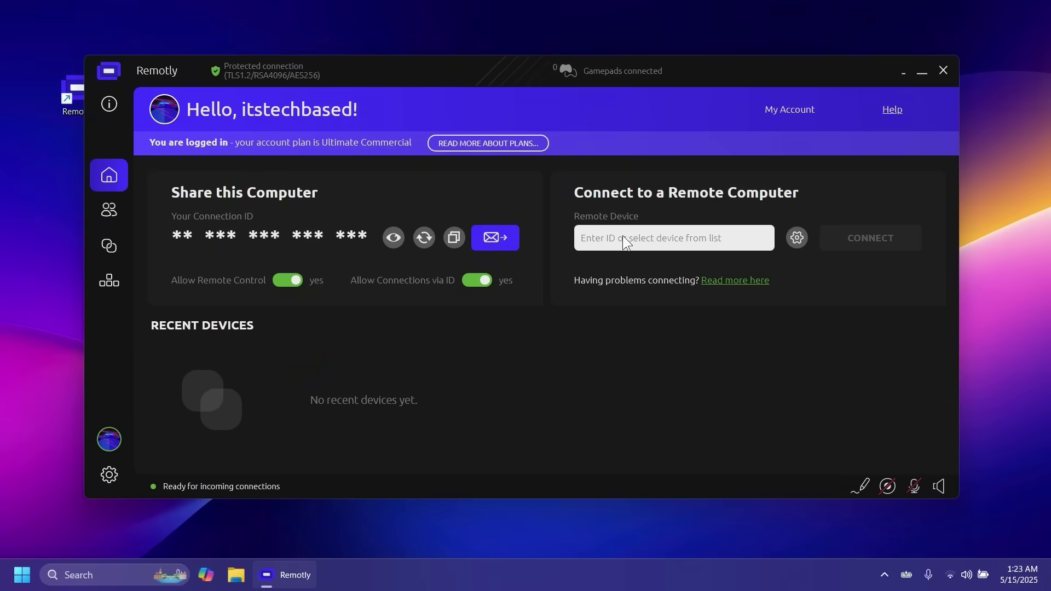
Connect to the remote computer using its pasted ID, then lock it and end the session
left_click(623, 235)
type("4RBZ4PIFE57AUF")
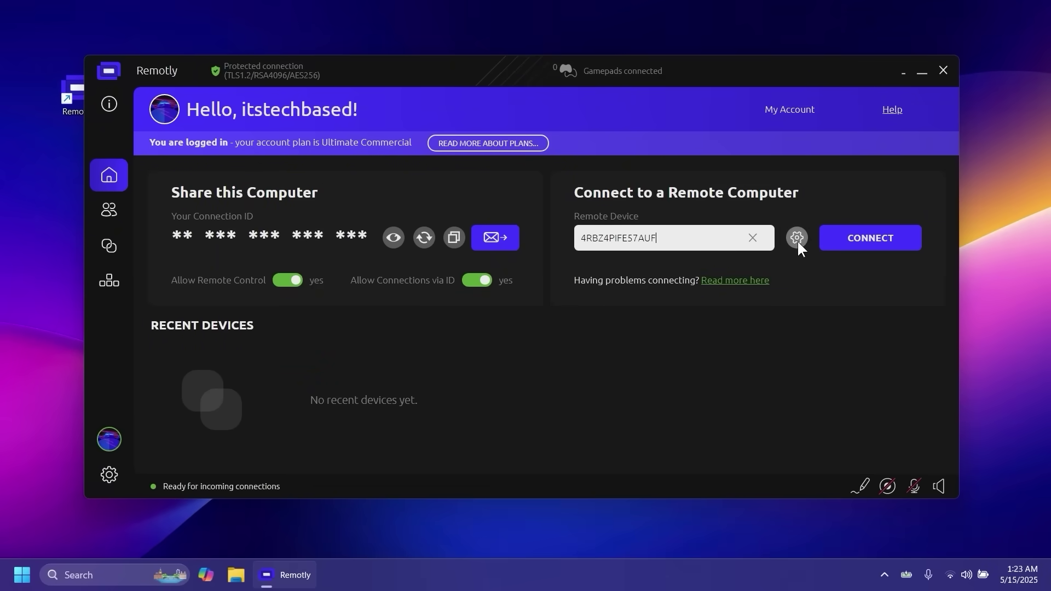
left_click(798, 238)
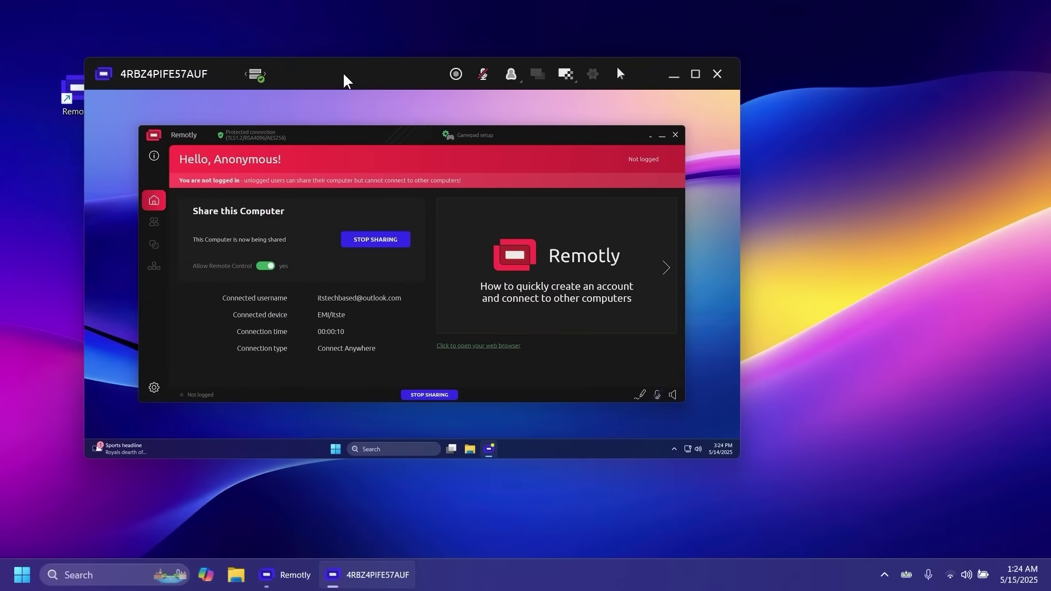
left_click_drag(346, 81, 376, 82)
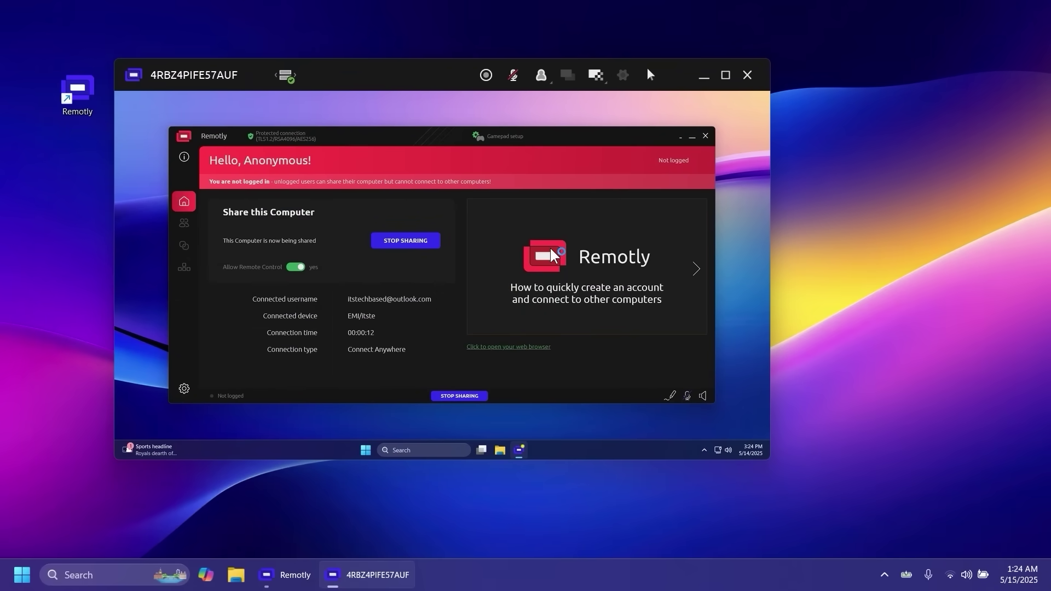
left_click(541, 75)
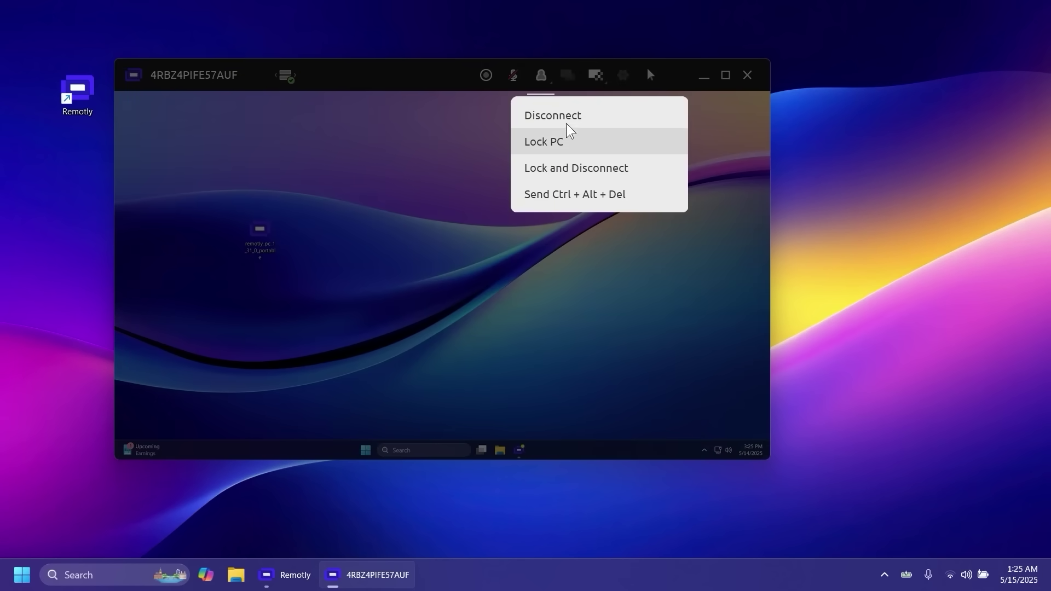
left_click(553, 174)
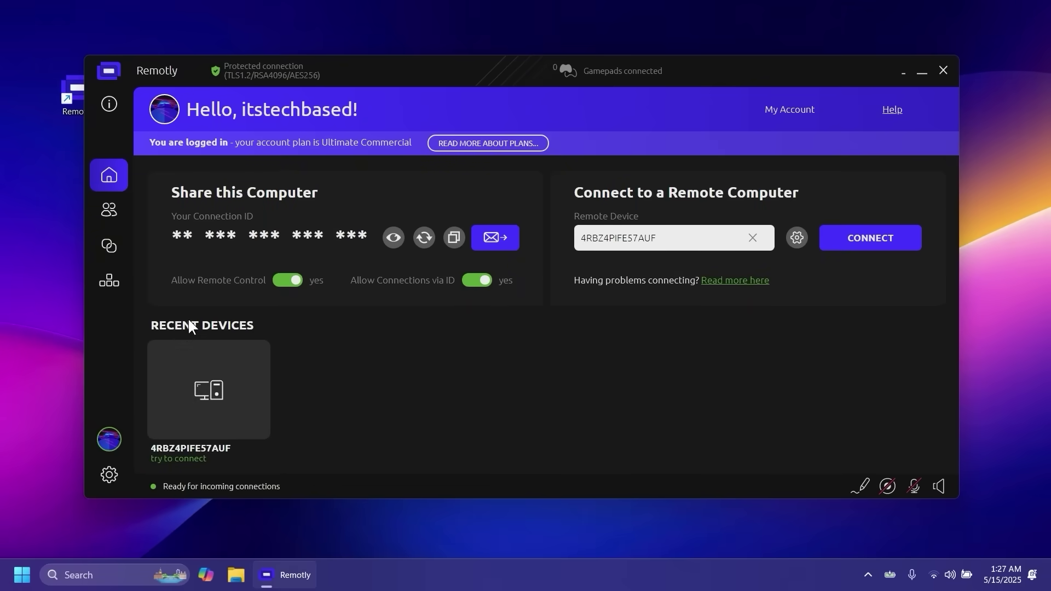
Reconnect to the recent remote device and briefly open its Display settings from the desktop menu
left_click(222, 391)
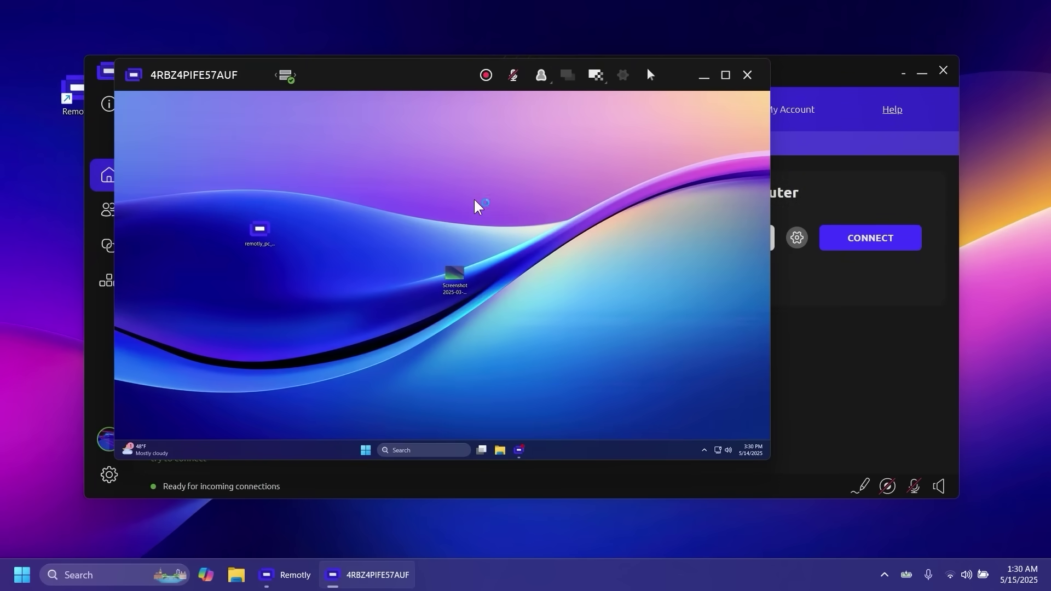
right_click(482, 202)
left_click(537, 284)
left_click(516, 129)
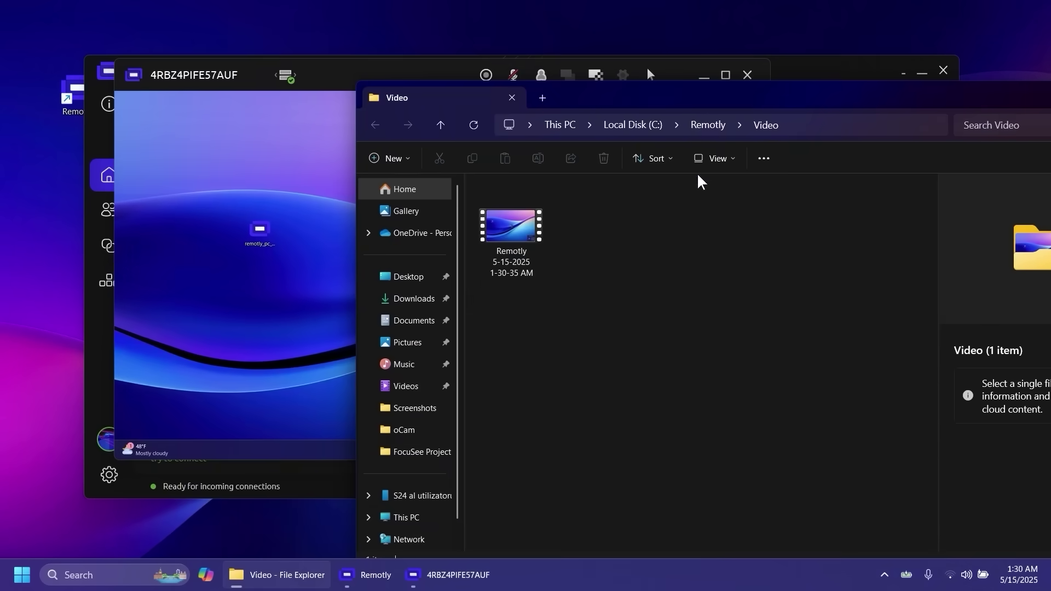
Drag a screenshot from the Screenshots folder onto the remote desktop, then close that folder
left_click_drag(644, 98, 703, 97)
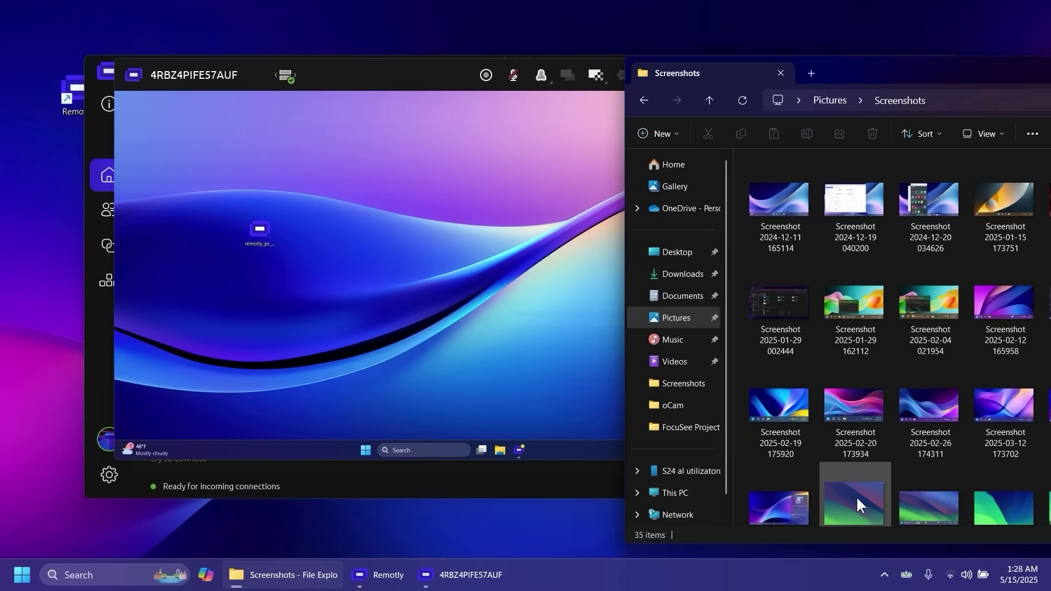
left_click_drag(858, 498, 449, 272)
left_click_drag(929, 87, 586, 158)
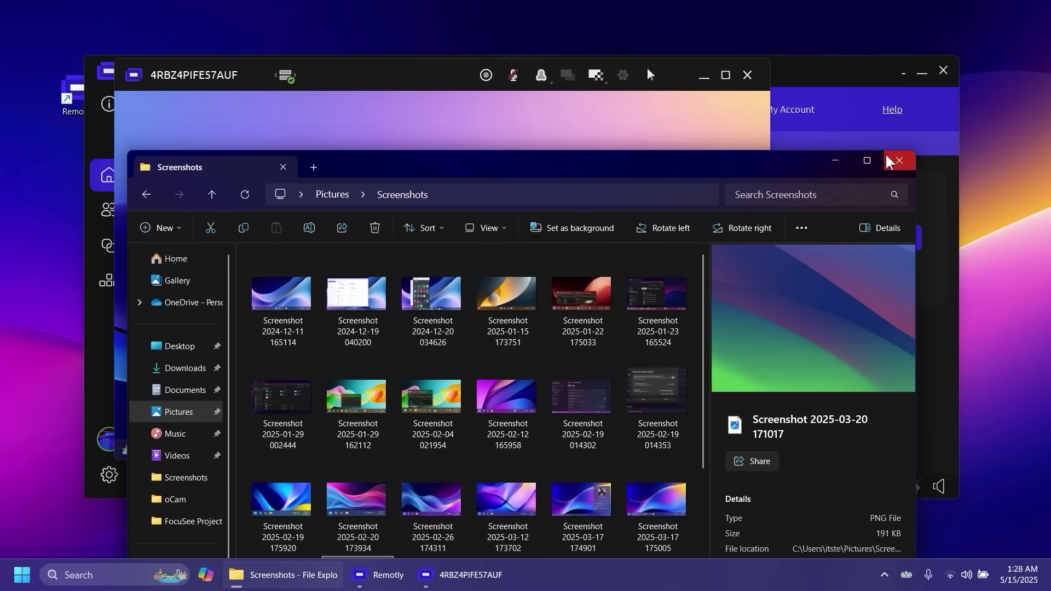
key("alt+F4")
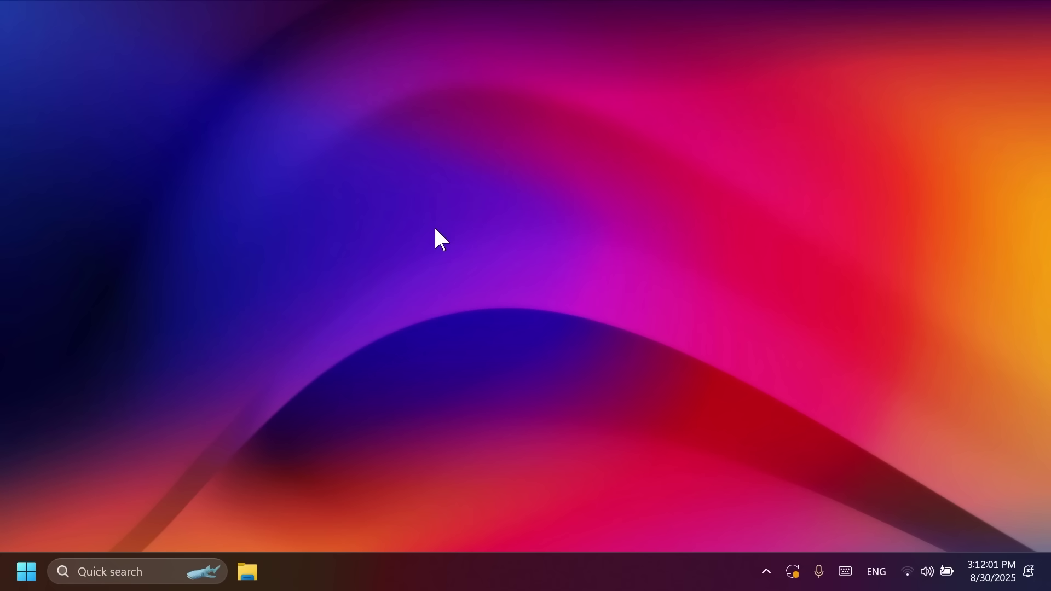
Bring up the Windows Settings app with Win+I
key("super+i")
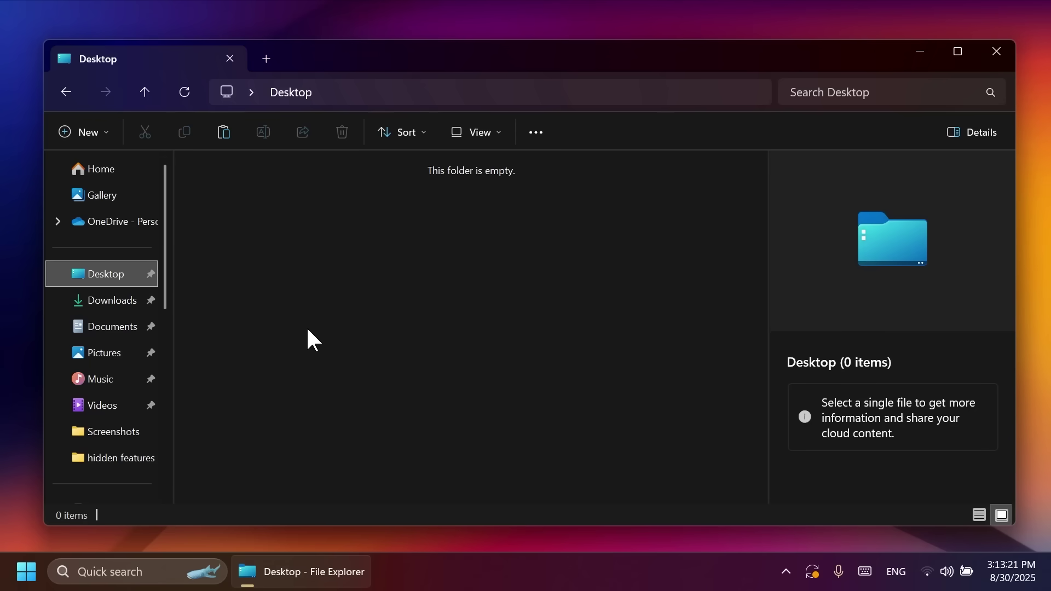
Paste the sources folder onto the Desktop, then permanently delete it with Shift+Delete
key("ctrl+v")
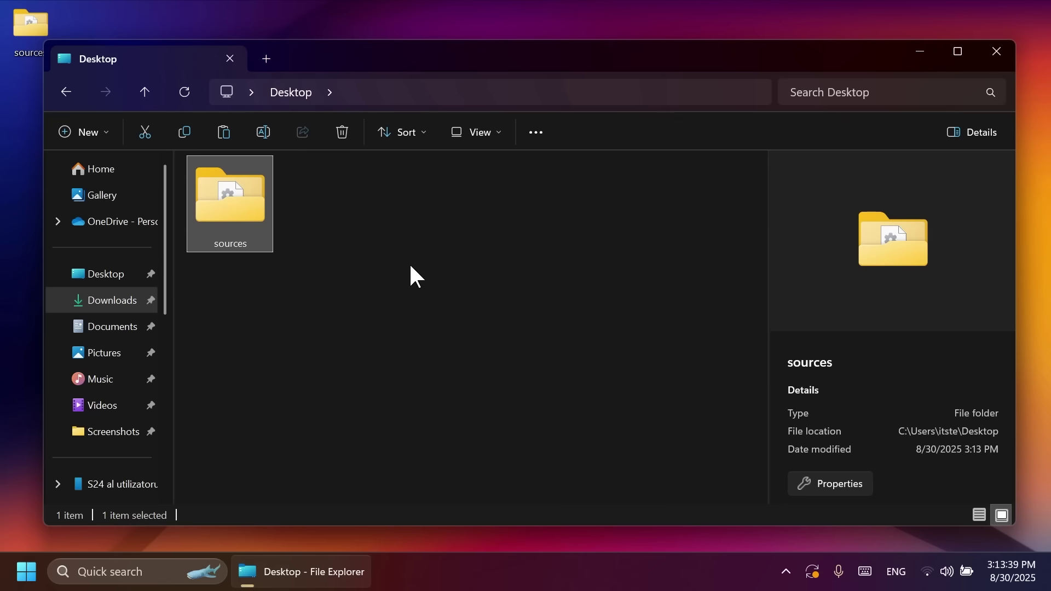
key("shift+Delete")
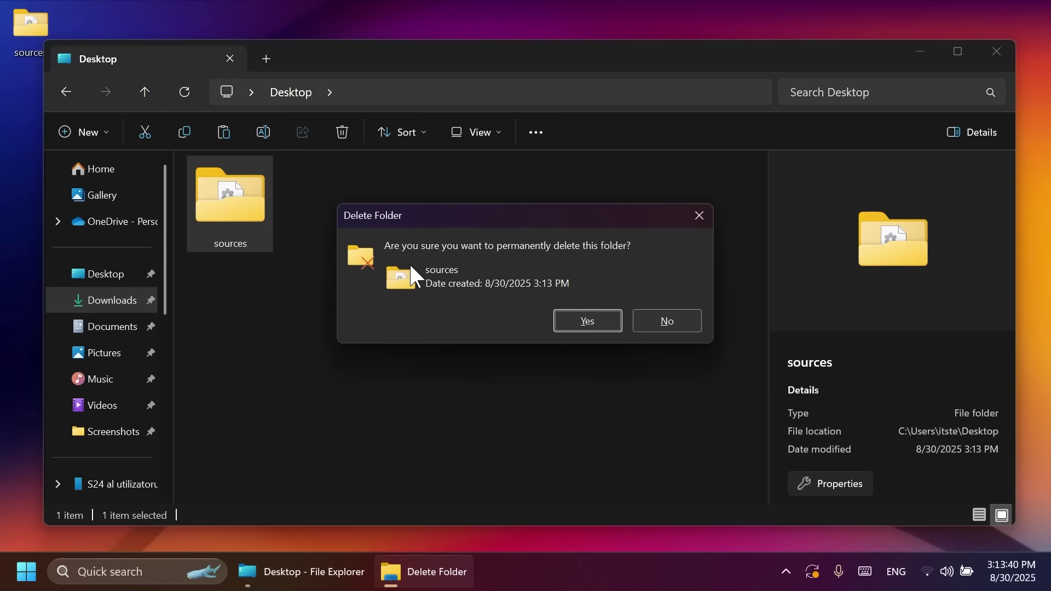
mouse_move(519, 216)
left_mouse_down()
mouse_move(486, 201)
mouse_move(504, 210)
left_mouse_up()
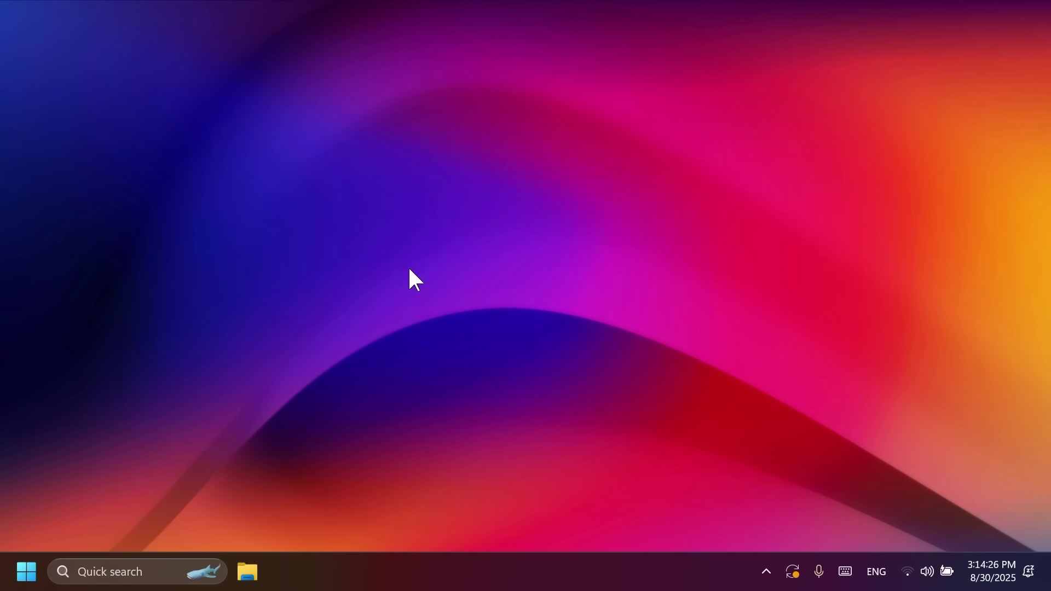
Verify Show time in Notification Center under Date & time, then reopen the calendar showing seconds
left_click(1003, 571)
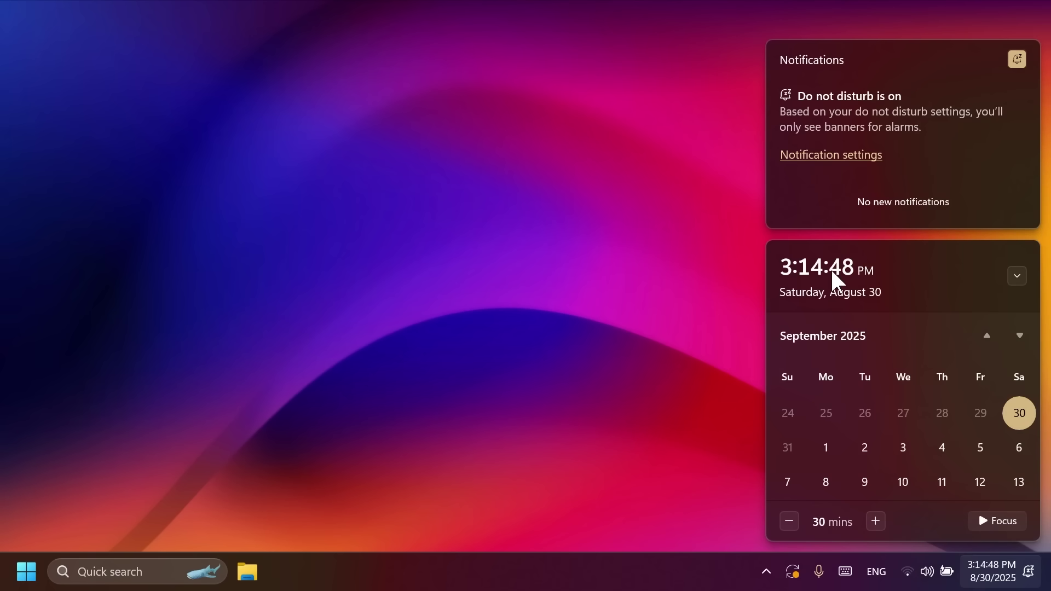
right_click(660, 575)
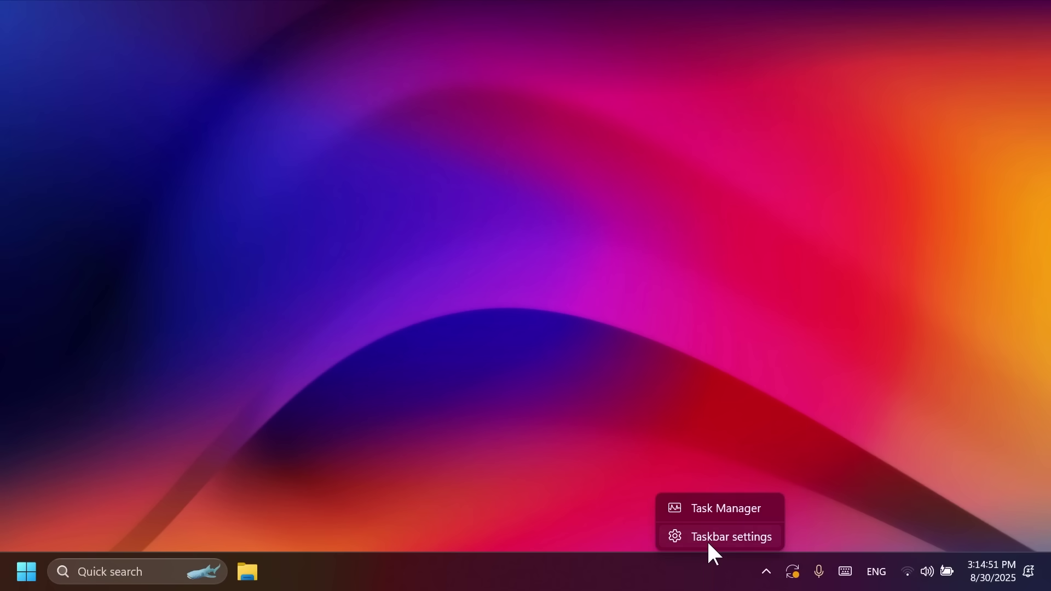
left_click(708, 544)
scroll(570, 367, "down", 8)
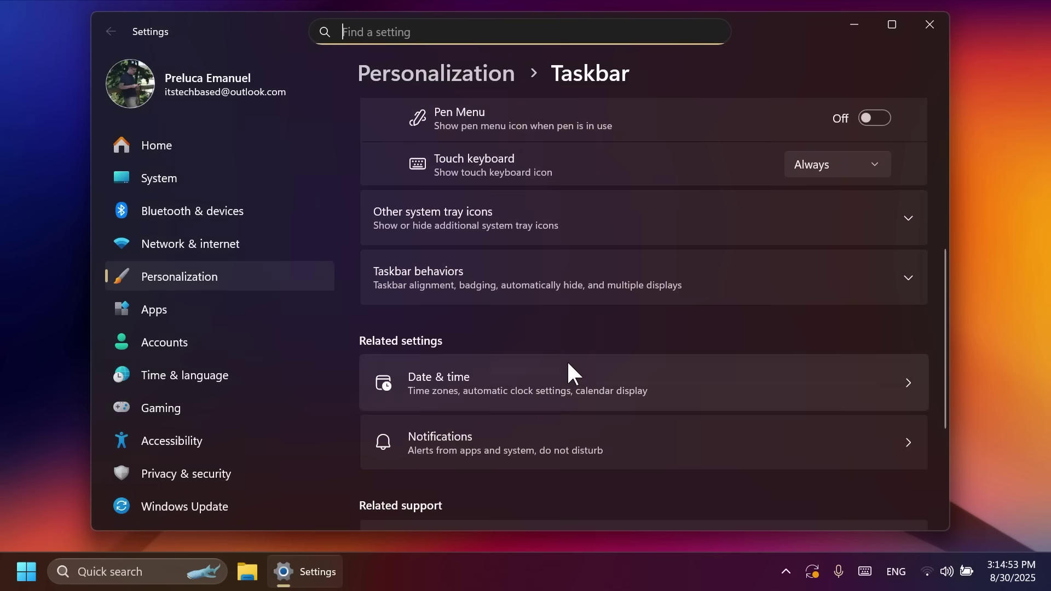
left_click(534, 389)
scroll(504, 372, "down", 3)
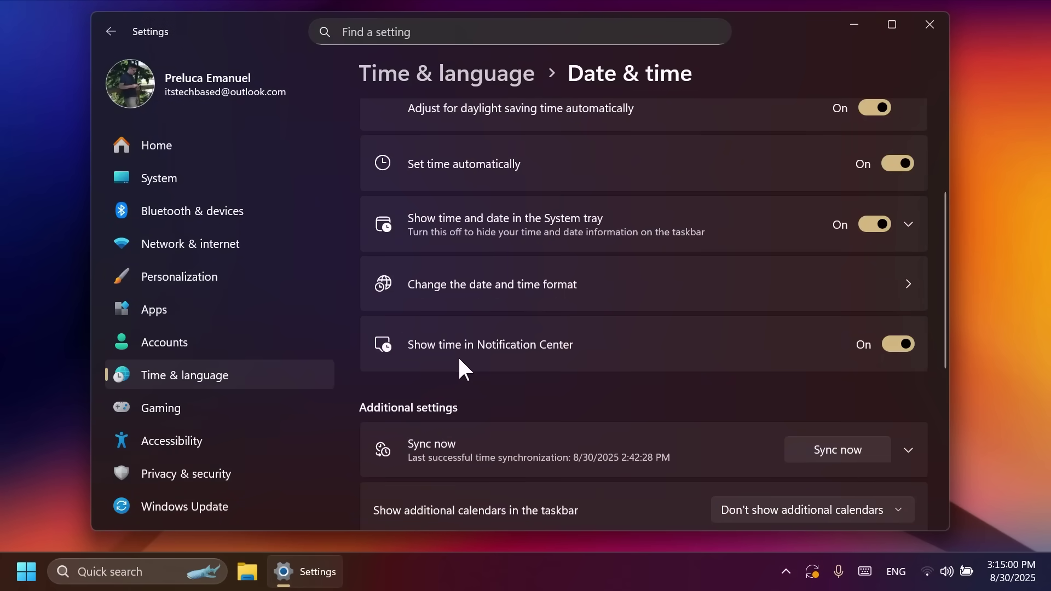
left_click(930, 24)
left_click(1007, 571)
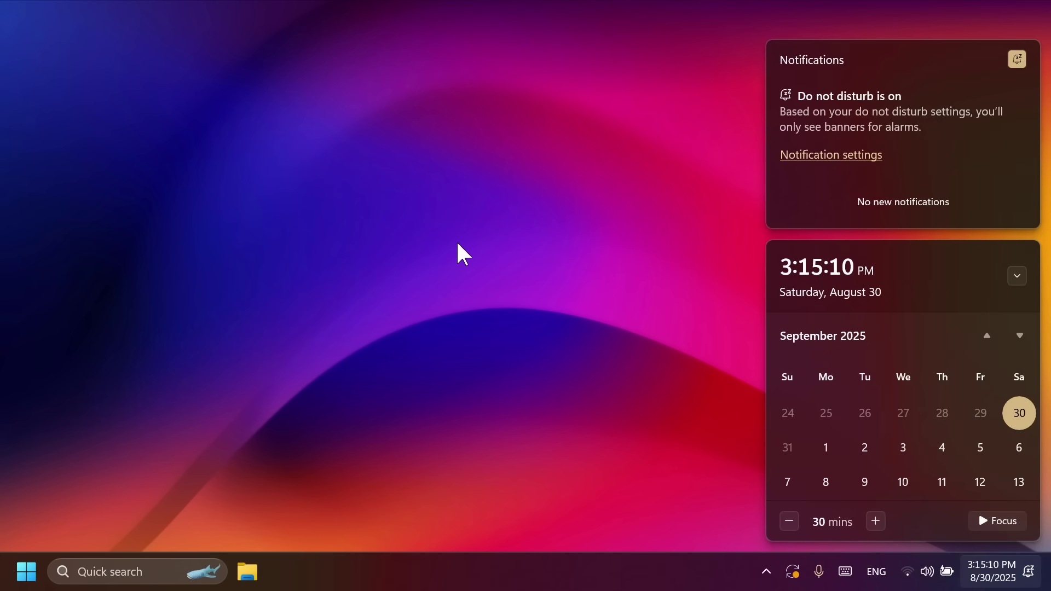
Dismiss the calendar, briefly open and close File Explorer and Settings, then open taskbar search
left_click(457, 245)
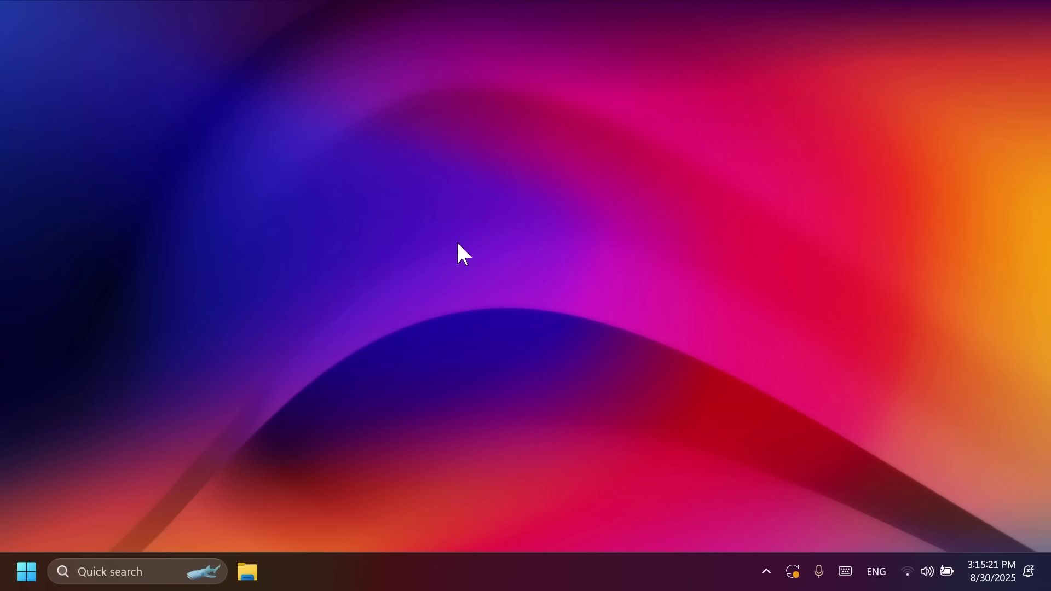
left_click(247, 572)
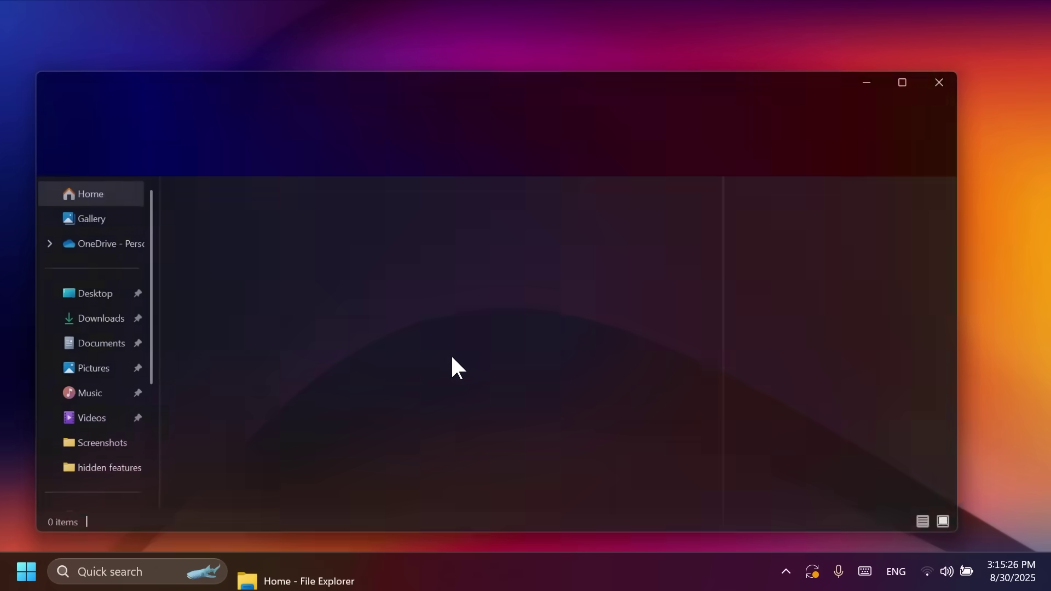
left_click(965, 78)
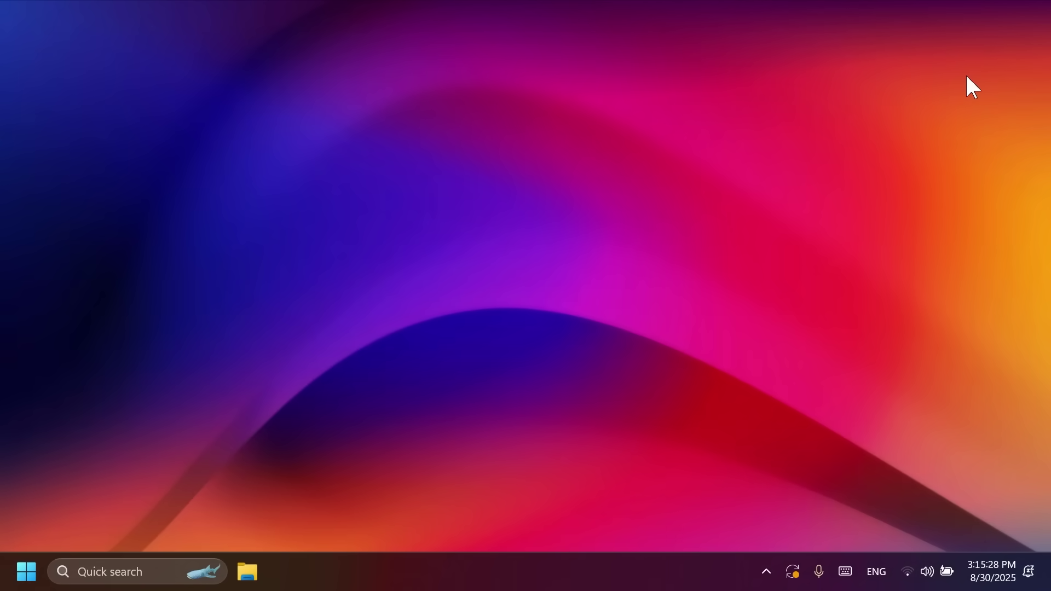
key("super+i")
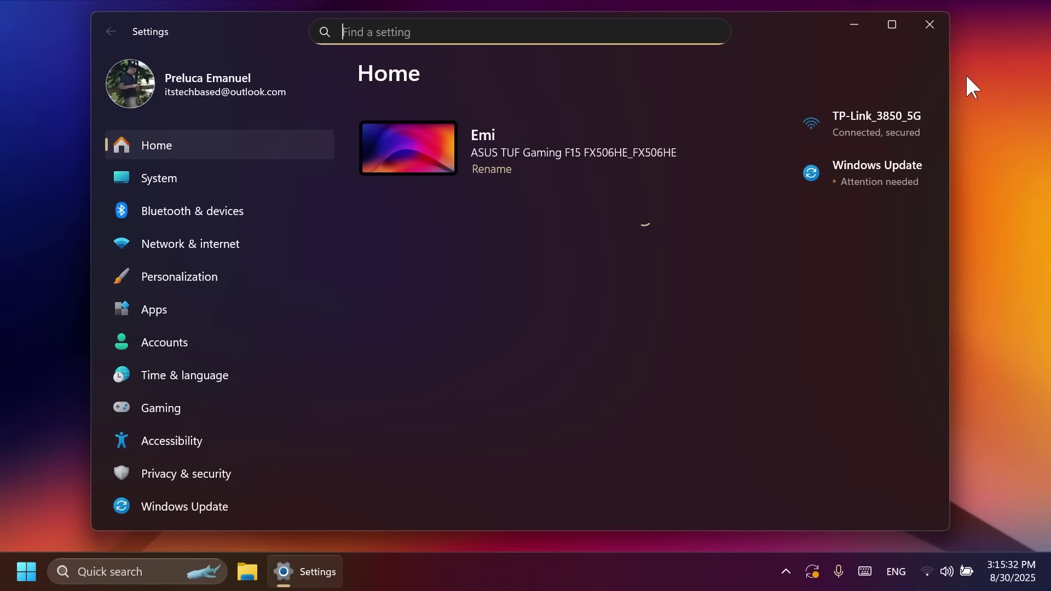
left_click(929, 24)
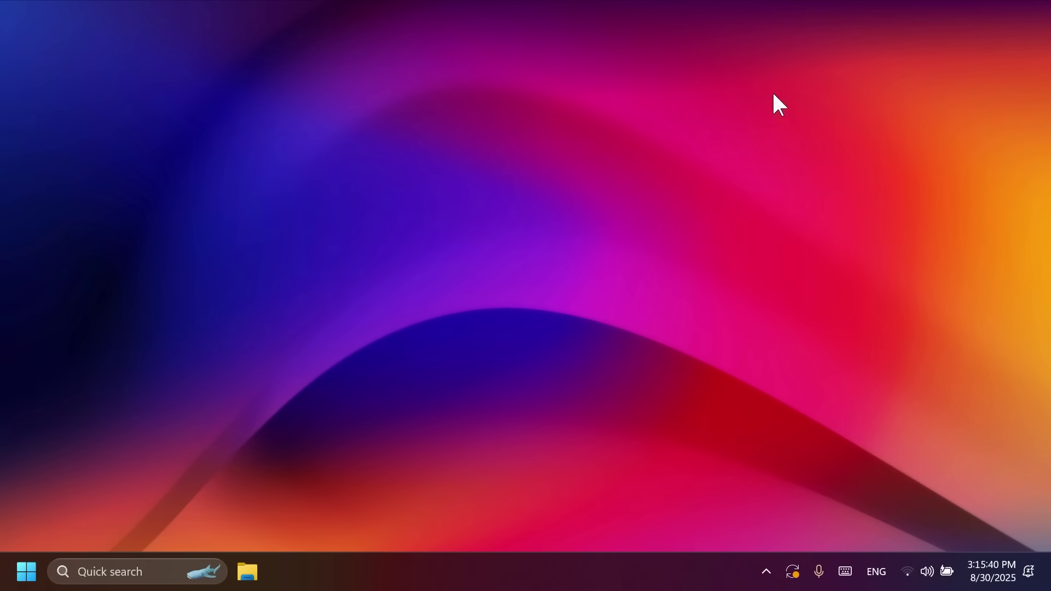
left_click(99, 582)
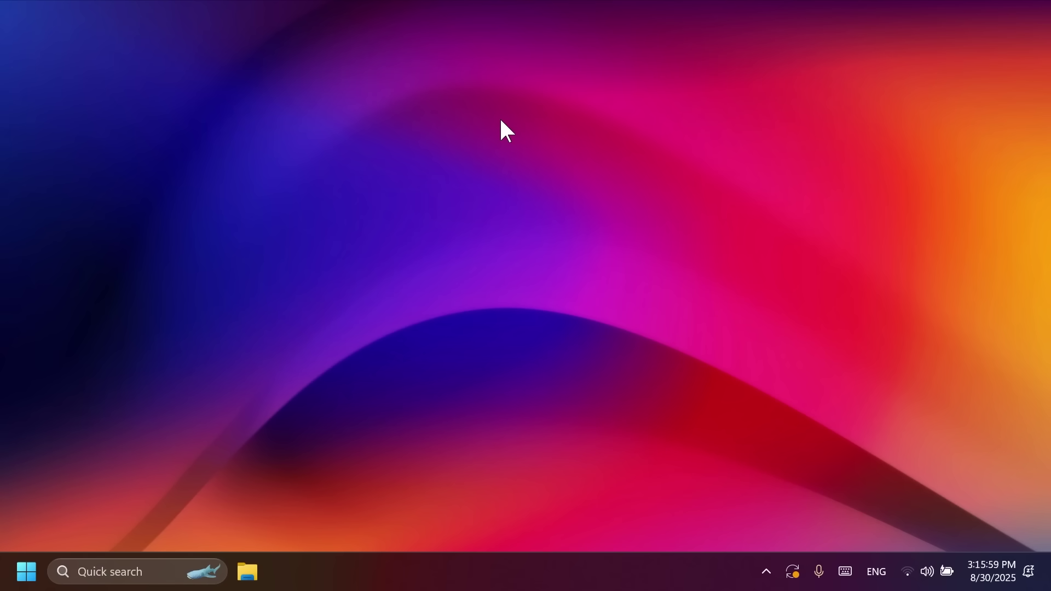
Go from the desktop's Personalize option to the Lock screen page showing Windows spotlight
right_click(500, 120)
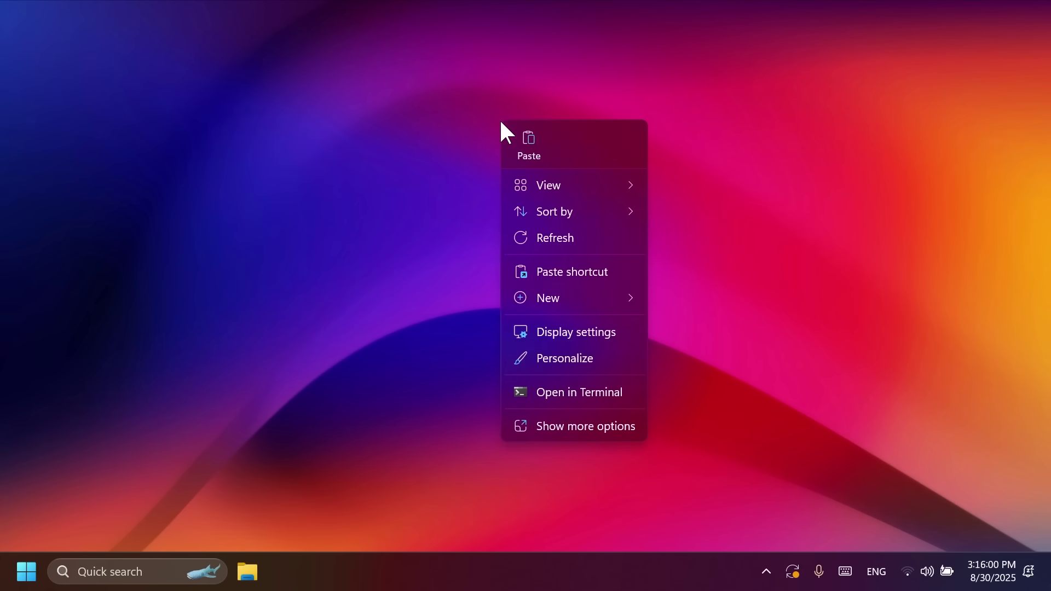
left_click(570, 356)
scroll(465, 392, "down", 5)
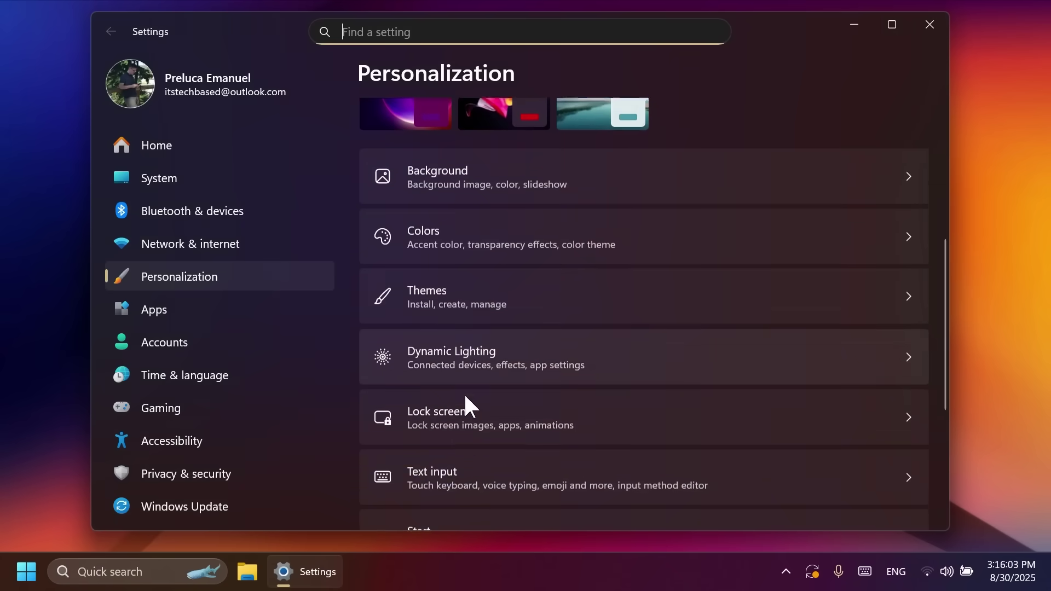
left_click(466, 354)
scroll(598, 317, "down", 3)
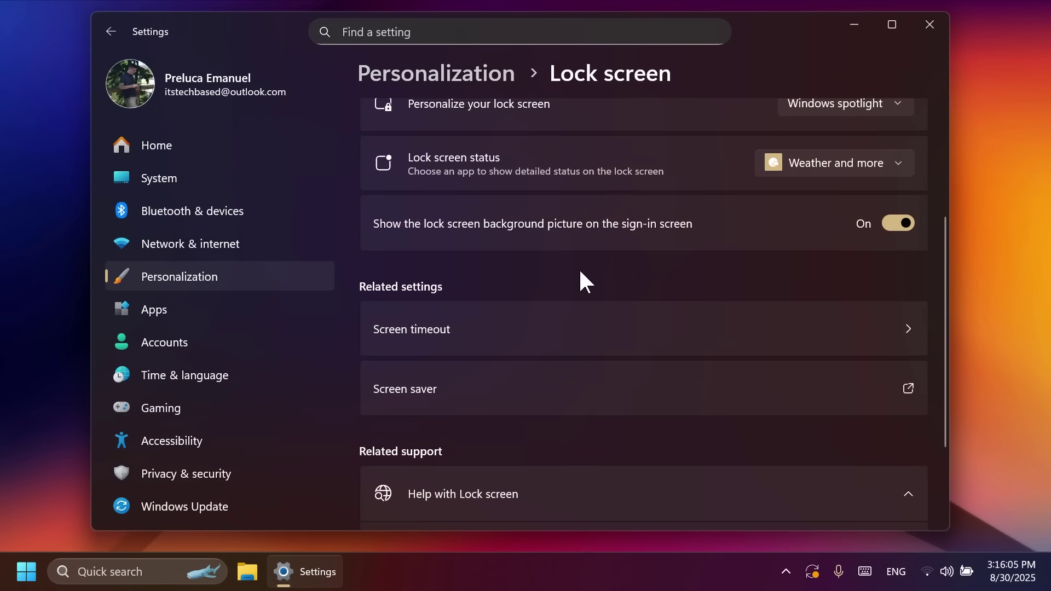
scroll(559, 263, "up", 3)
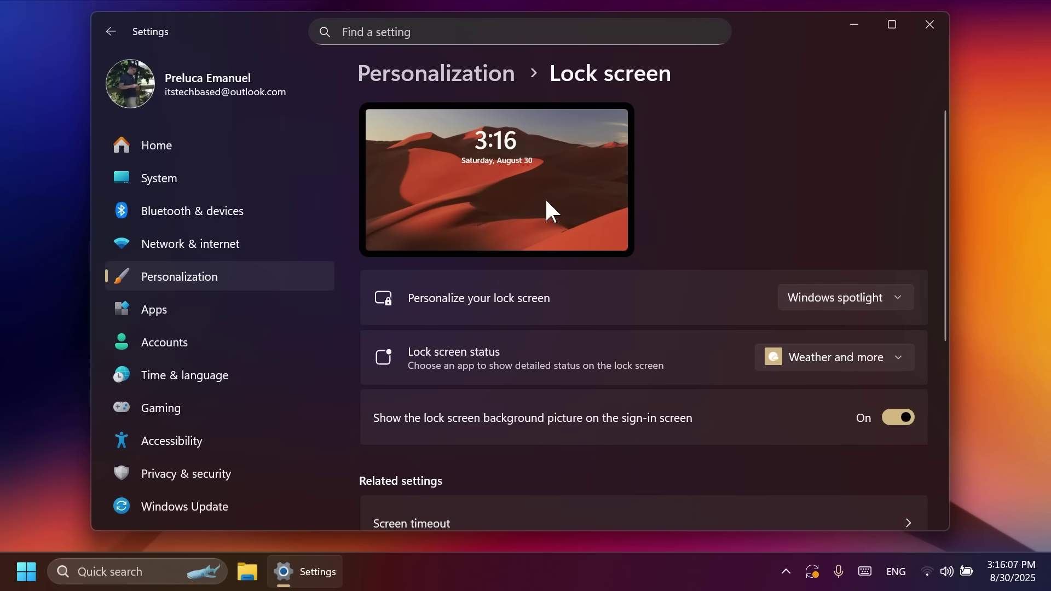
Close Settings, browse File Explorer to Pictures > Screenshots, and right-click the newest screenshot
left_click(930, 25)
left_click(254, 572)
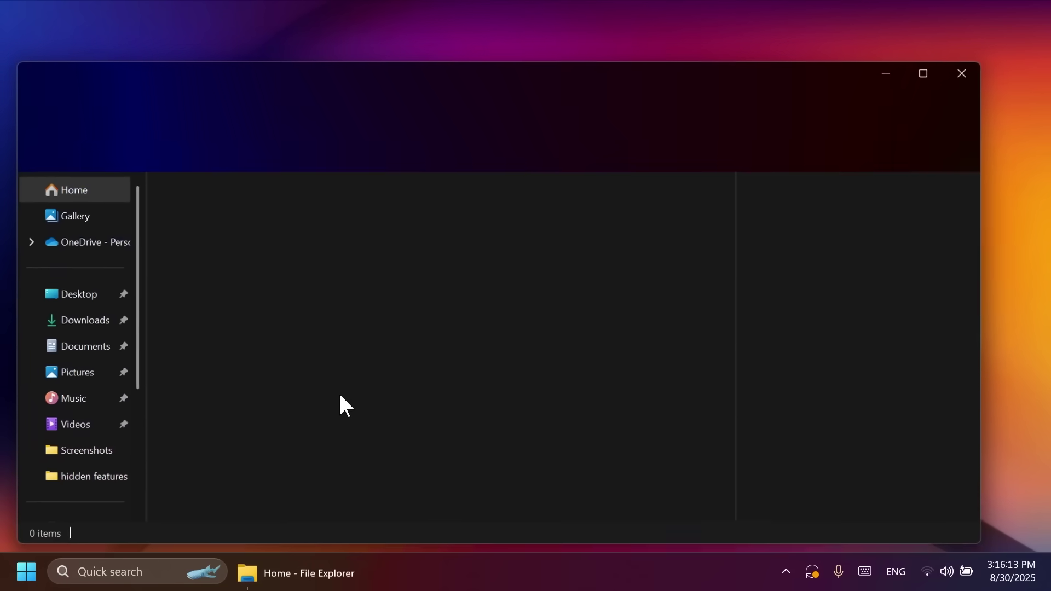
left_click(80, 372)
double_click(293, 219)
left_click(660, 468)
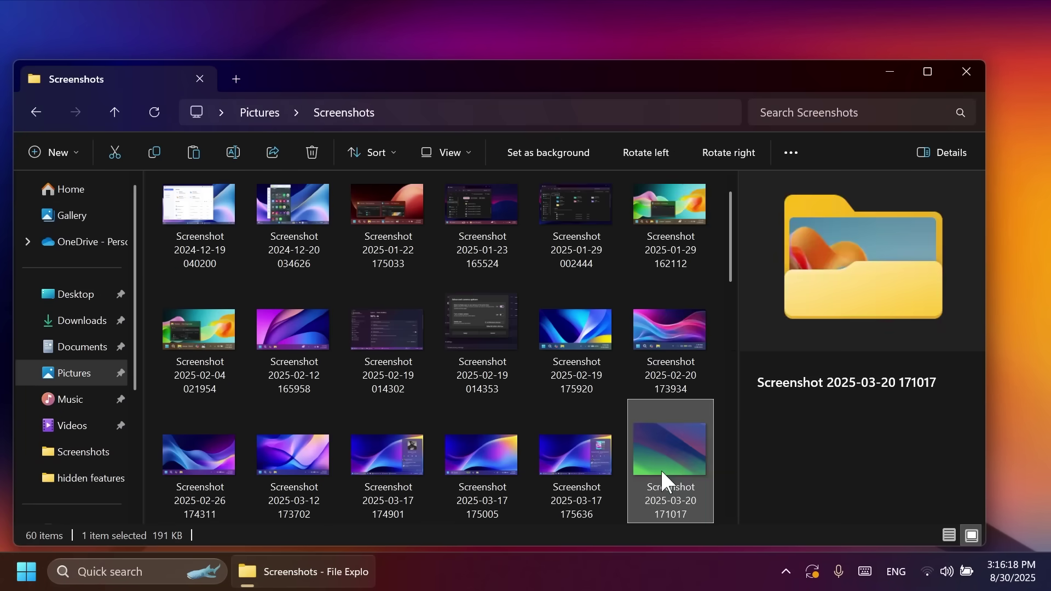
right_click(661, 468)
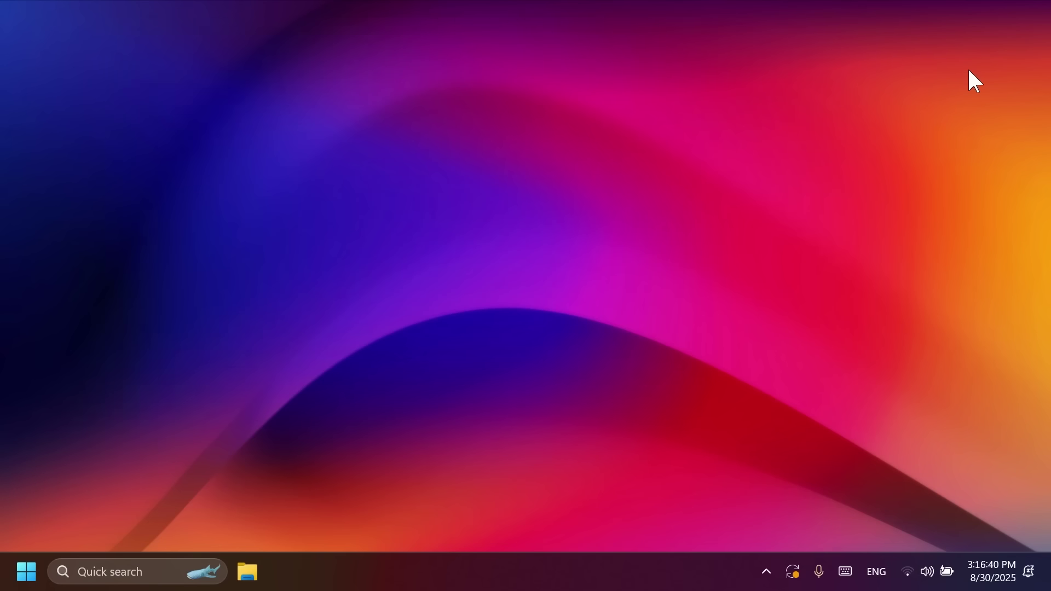
Search Settings for 'acti', open the Activation page, and cancel the product key dialog twice
key("super+i")
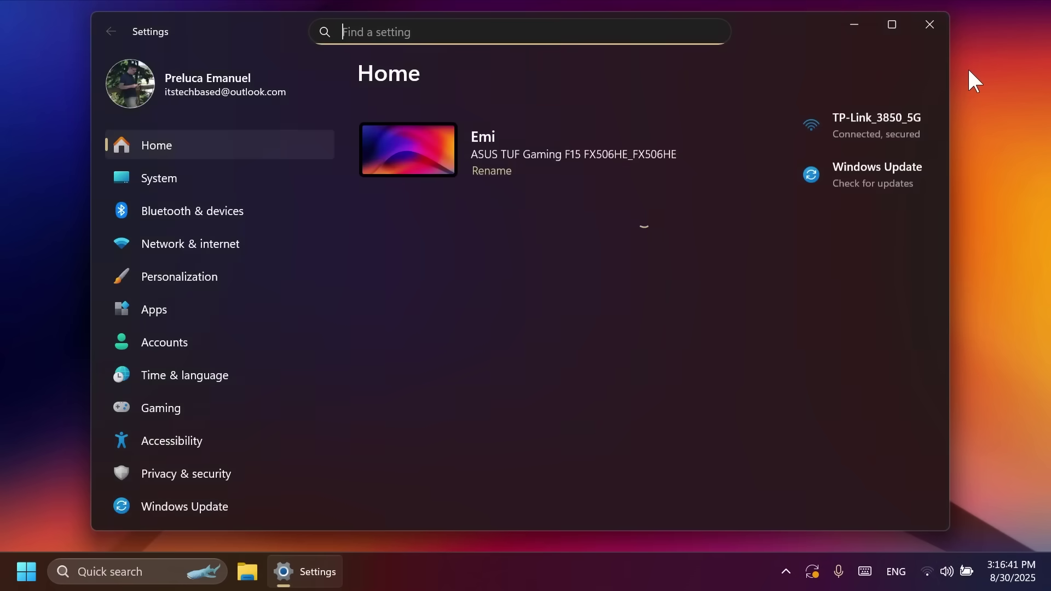
type("acti")
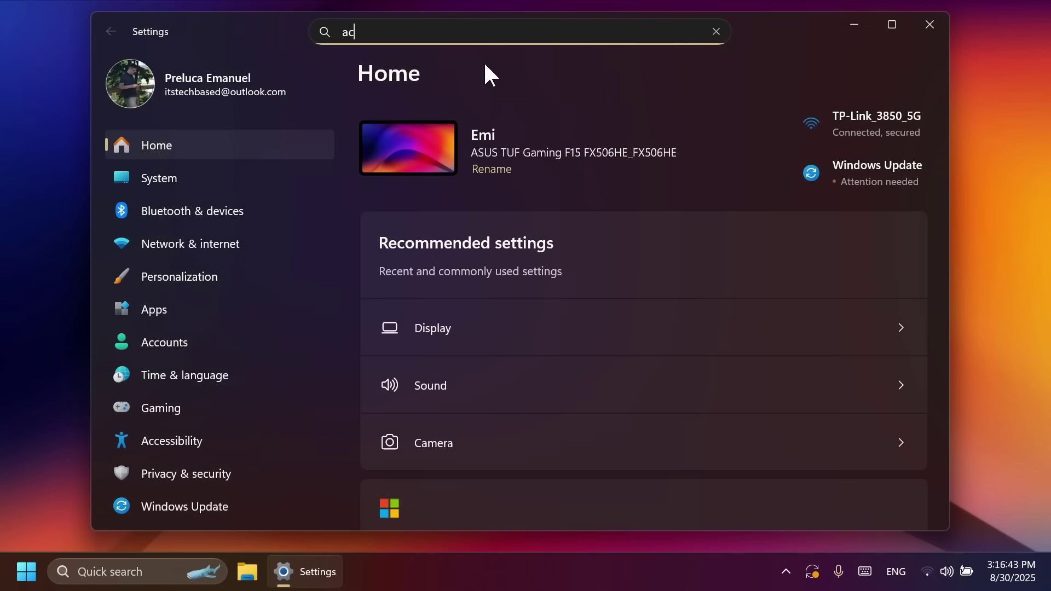
left_click(485, 65)
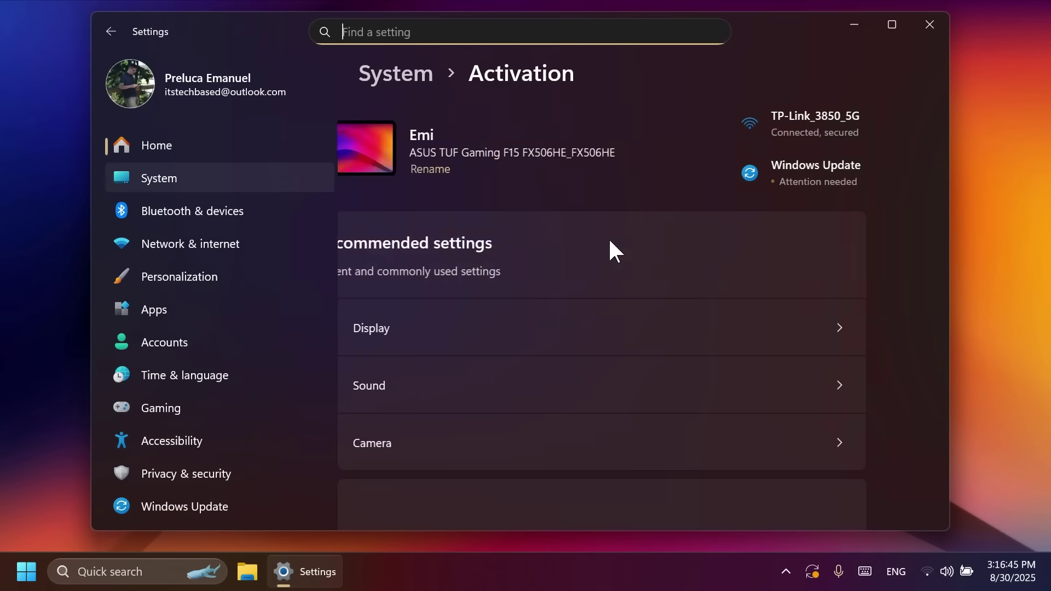
left_click(861, 287)
left_click(726, 358)
scroll(704, 347, "down", 1)
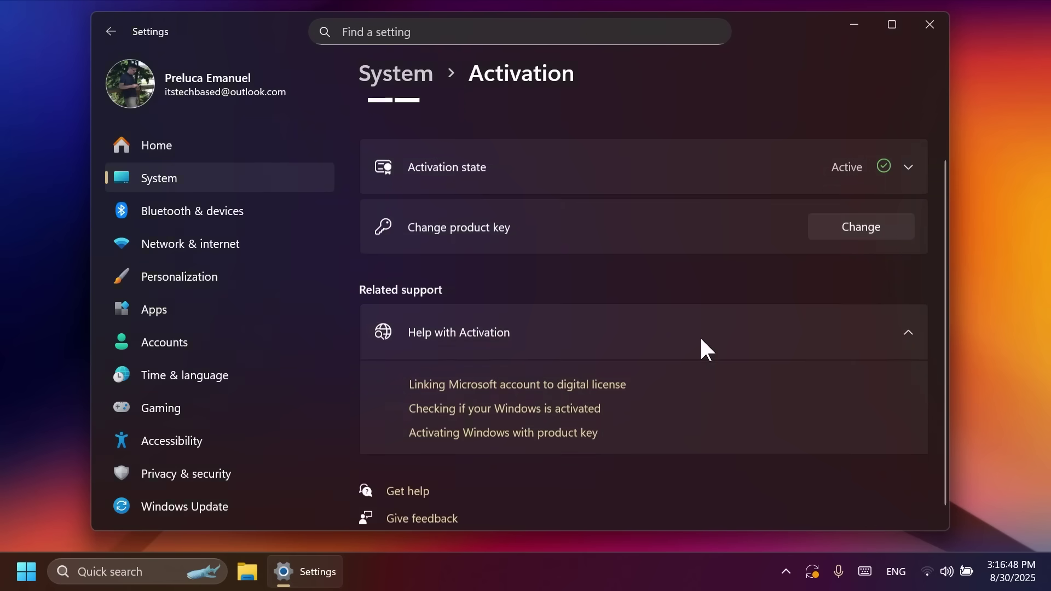
scroll(588, 258, "up", 1)
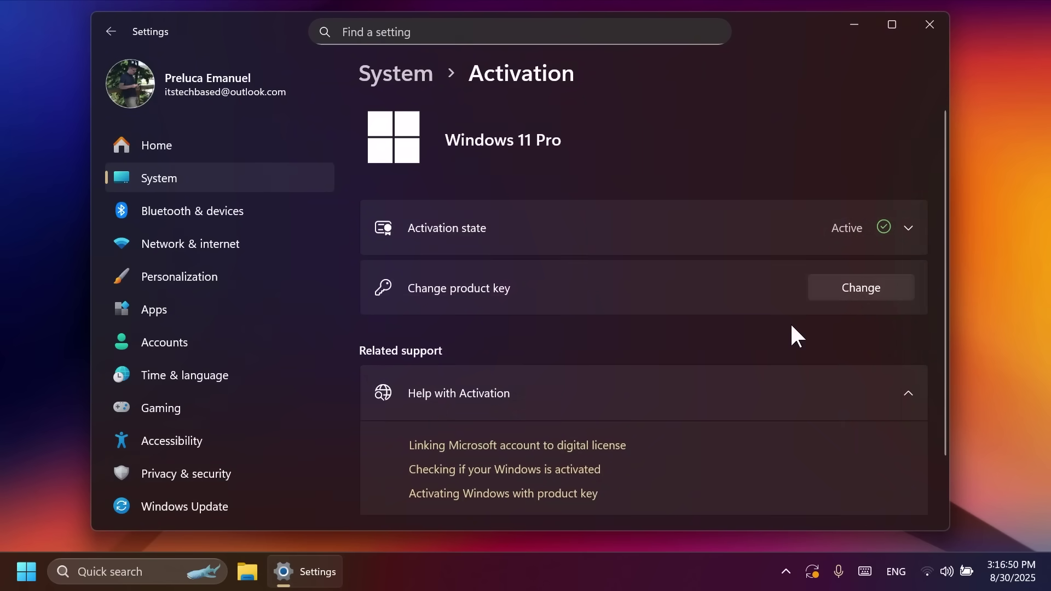
left_click(861, 287)
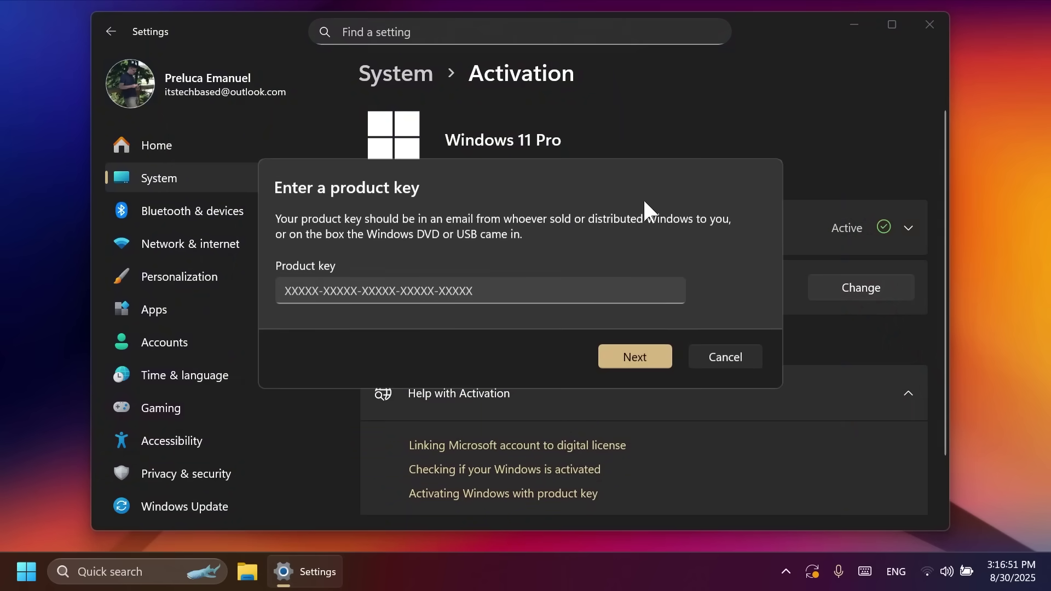
left_click(723, 357)
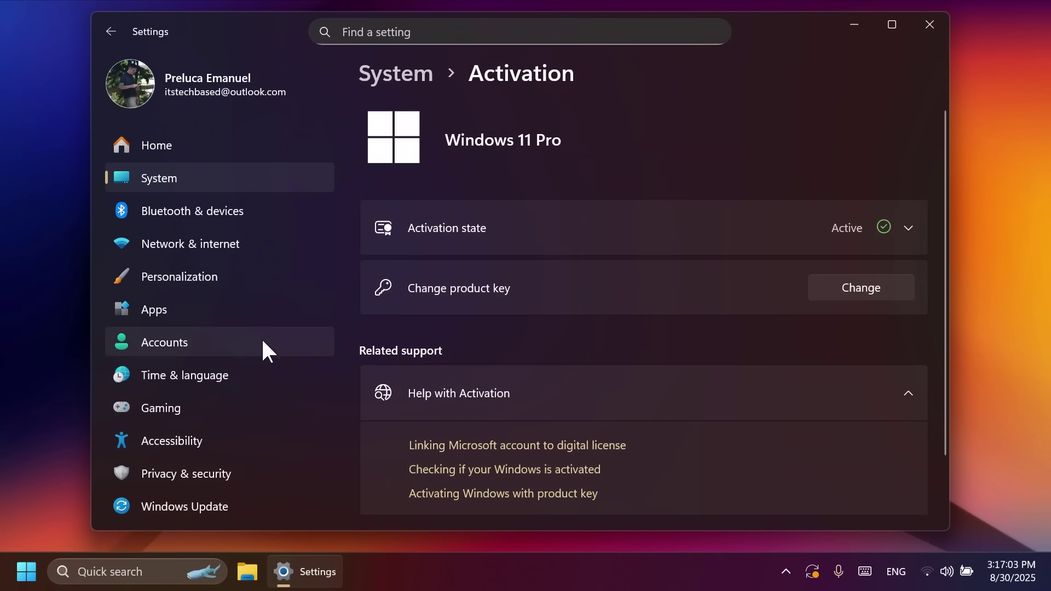
View the Text and image generation page under Privacy & security
left_click(206, 474)
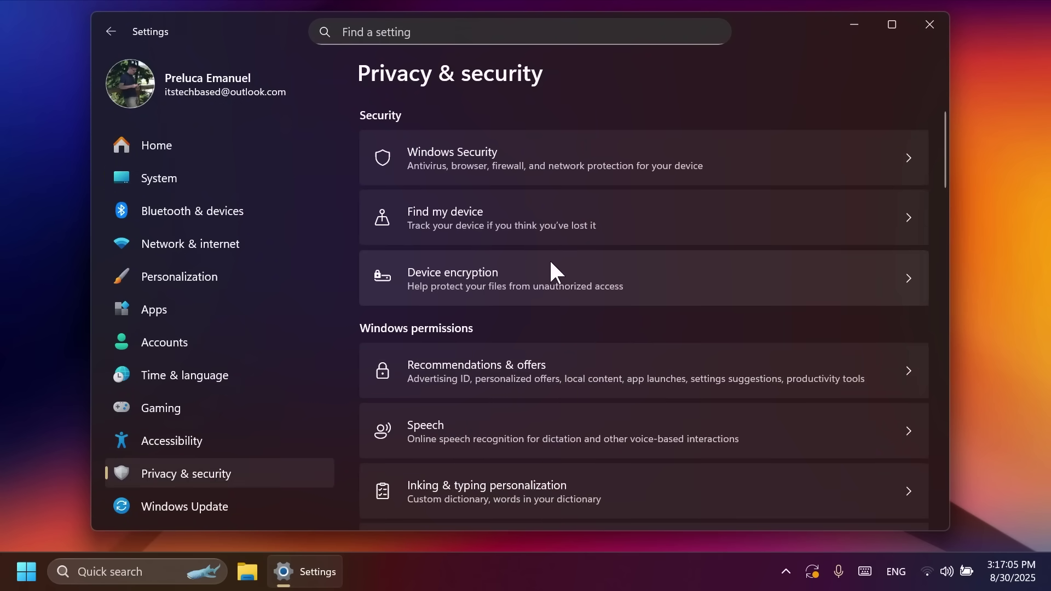
scroll(479, 493, "down", 10)
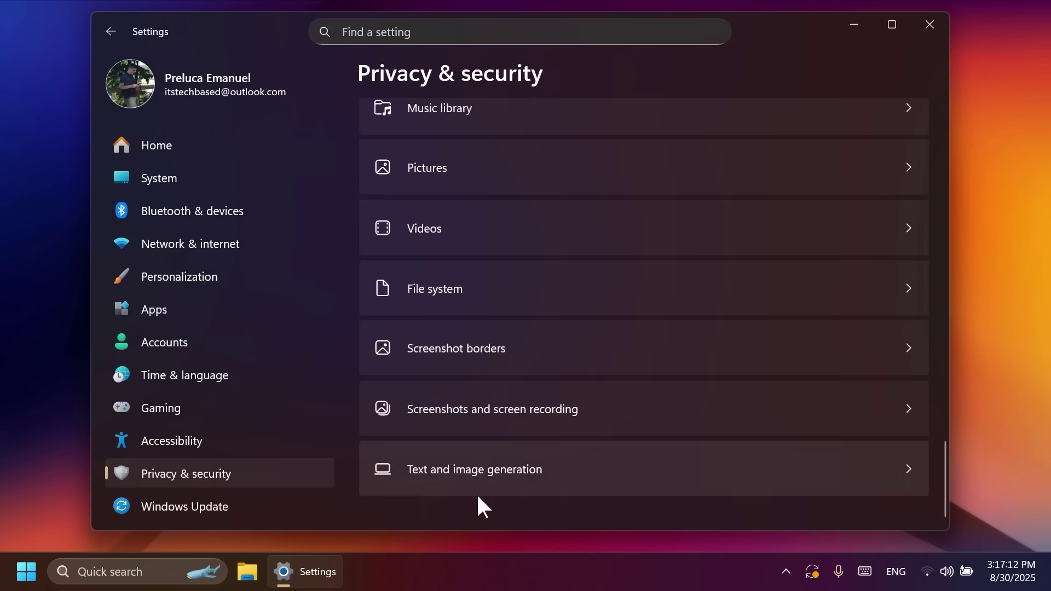
left_click(469, 472)
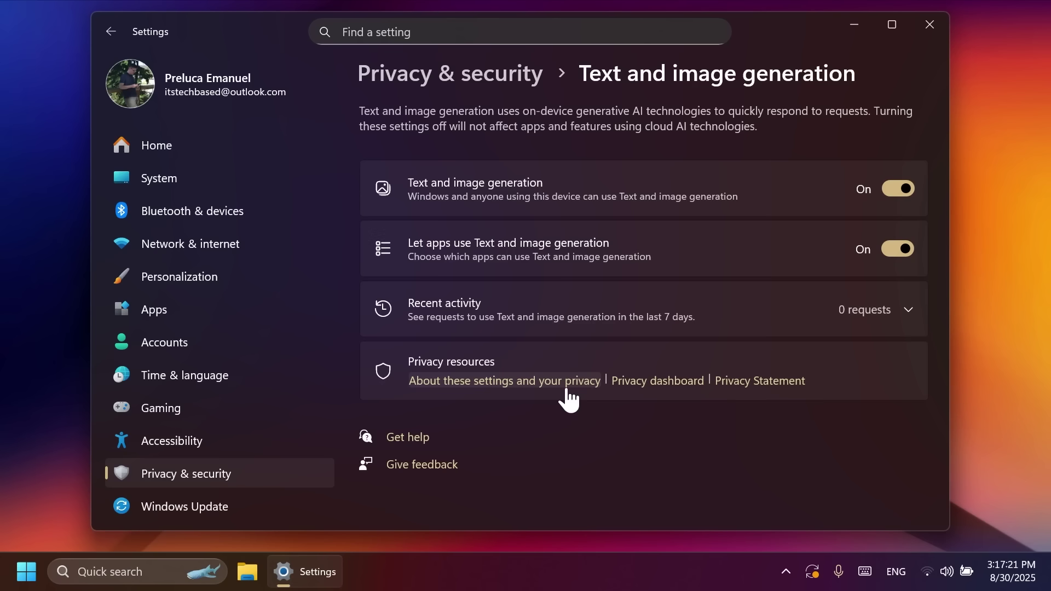
Look through the Date & time settings under Time & language
left_click(199, 375)
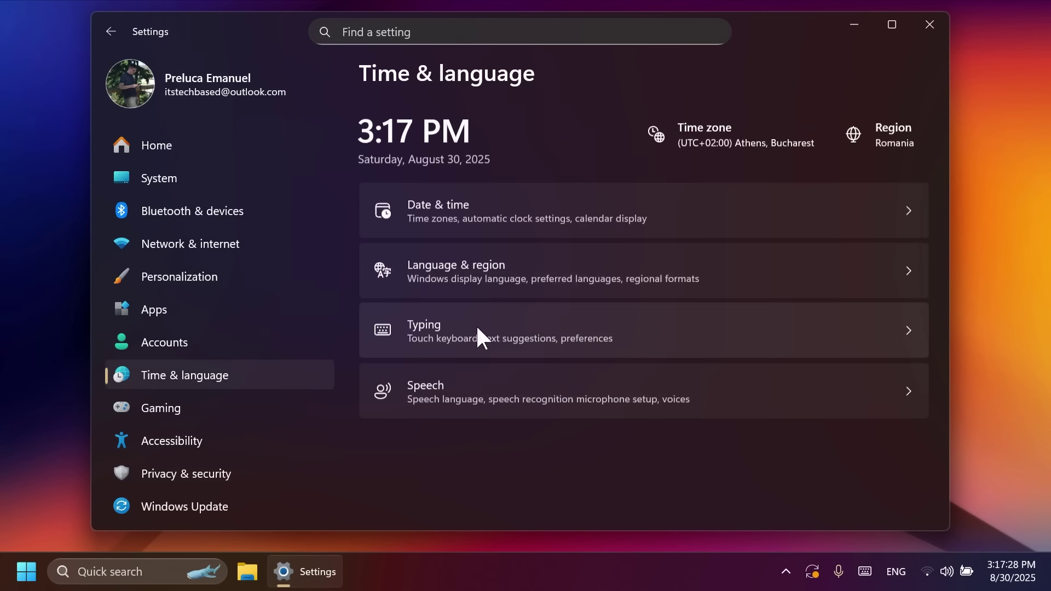
left_click(526, 215)
scroll(524, 243, "down", 5)
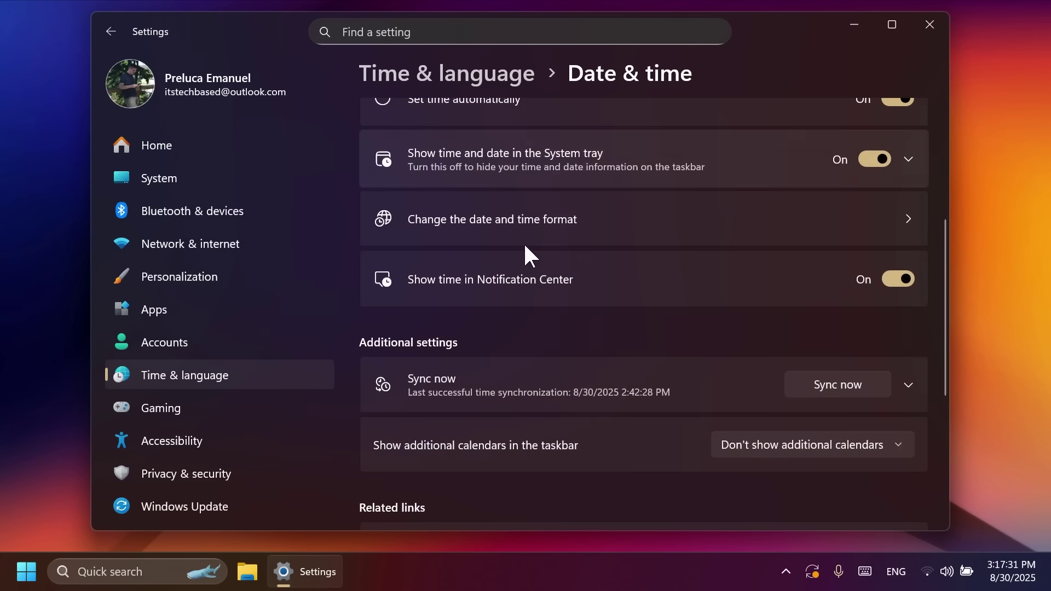
scroll(525, 249, "down", 3)
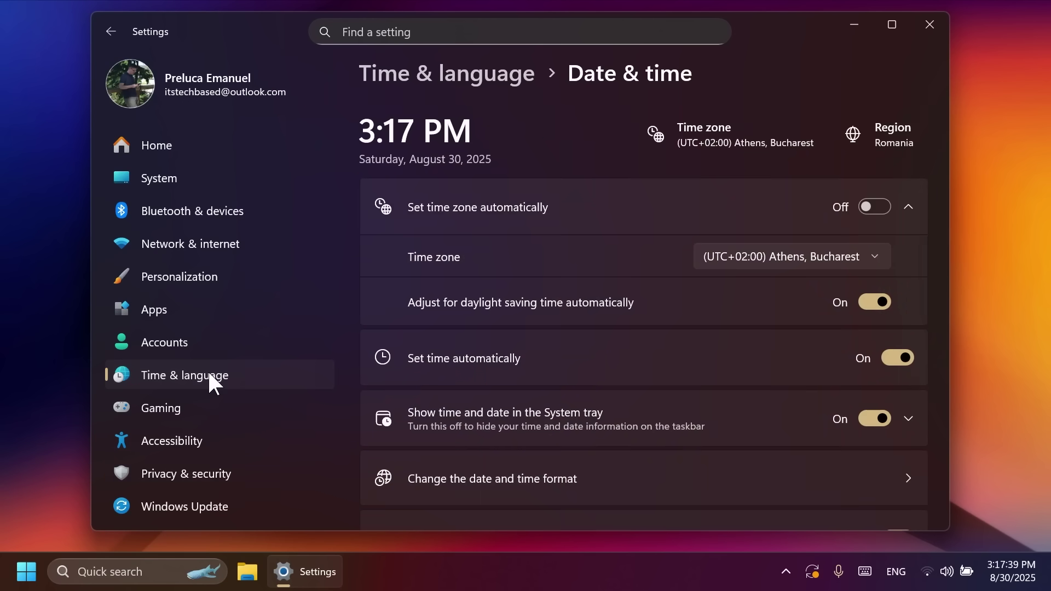
Browse the Language & region page showing English (United States), English (Australia), Romanian and region Romania
left_click(211, 378)
left_click(495, 279)
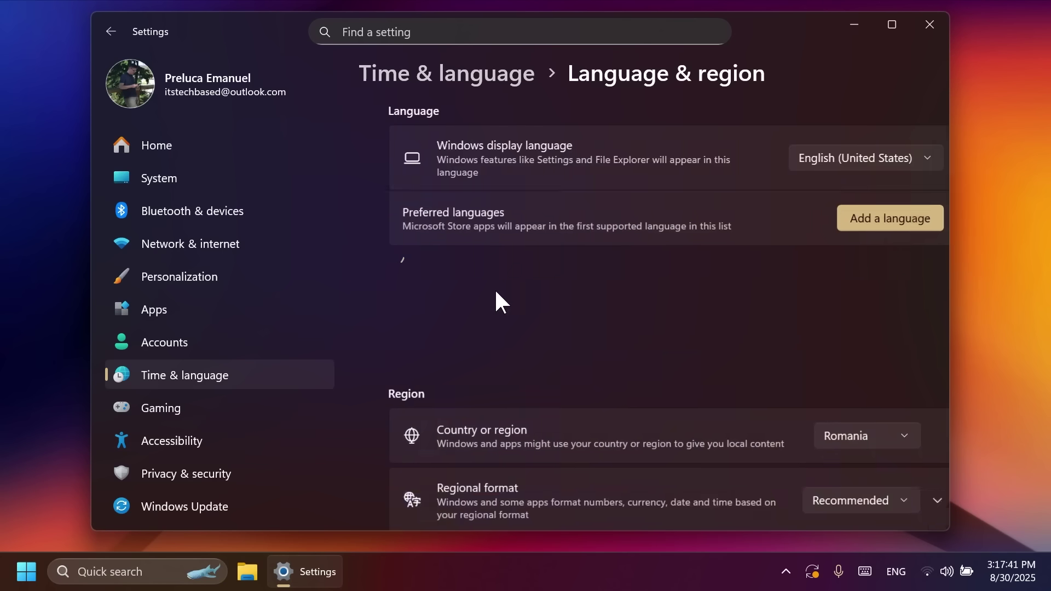
scroll(598, 282, "down", 5)
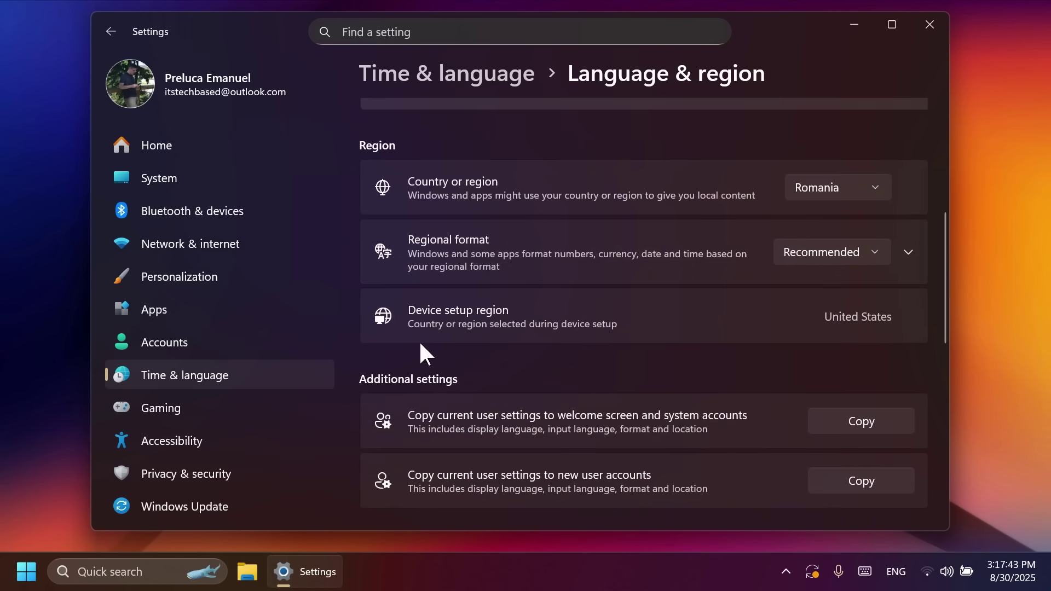
scroll(532, 344, "down", 1)
scroll(544, 361, "up", 3)
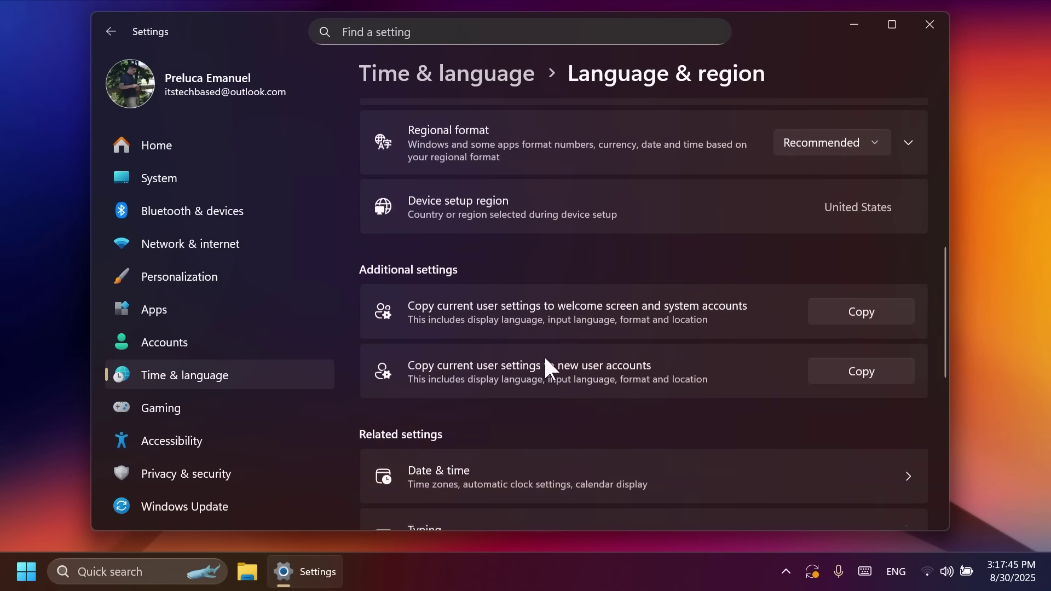
scroll(546, 360, "up", 1)
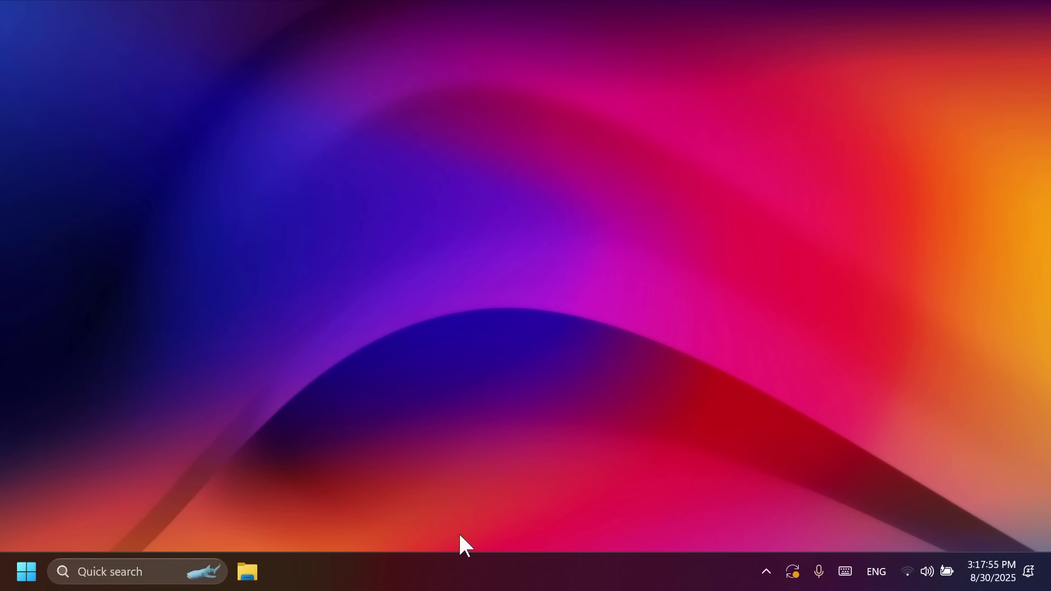
Enable Widgets from the taskbar settings, close Settings, then preview and dismiss the Widgets board
right_click(466, 574)
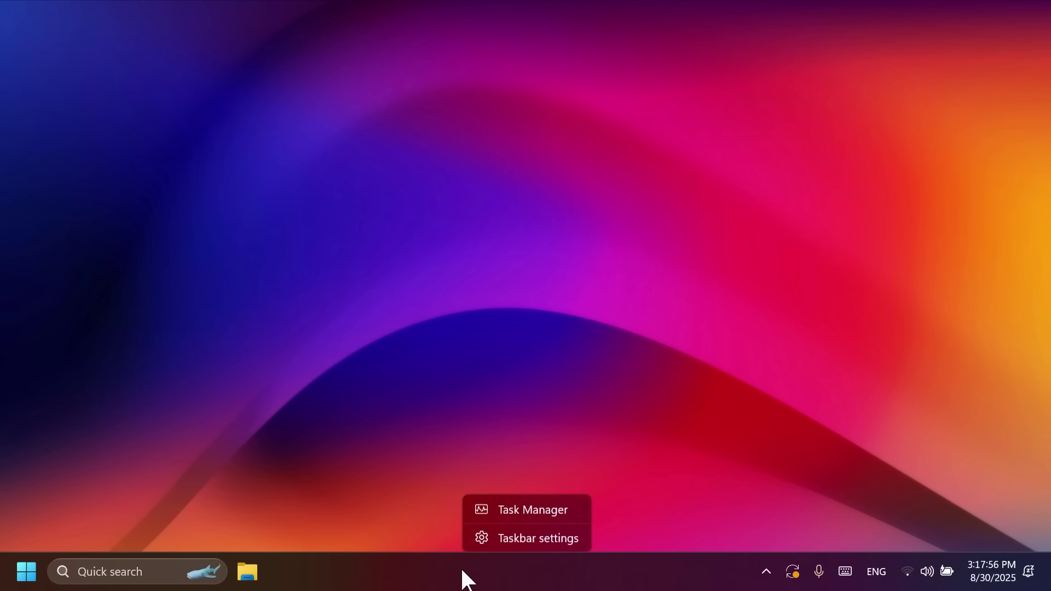
left_click(511, 517)
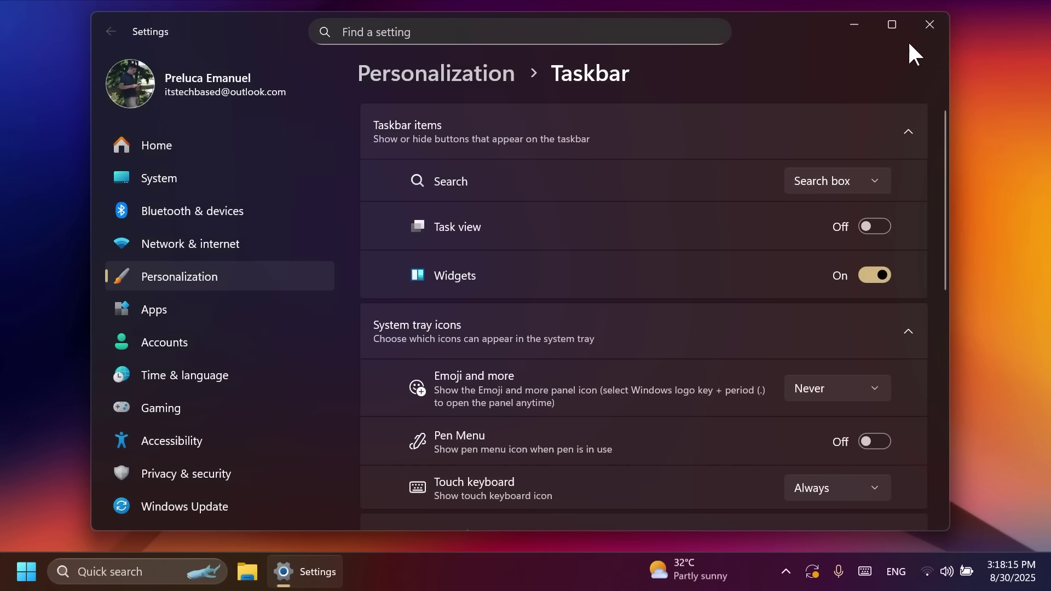
left_click(930, 24)
left_click(681, 572)
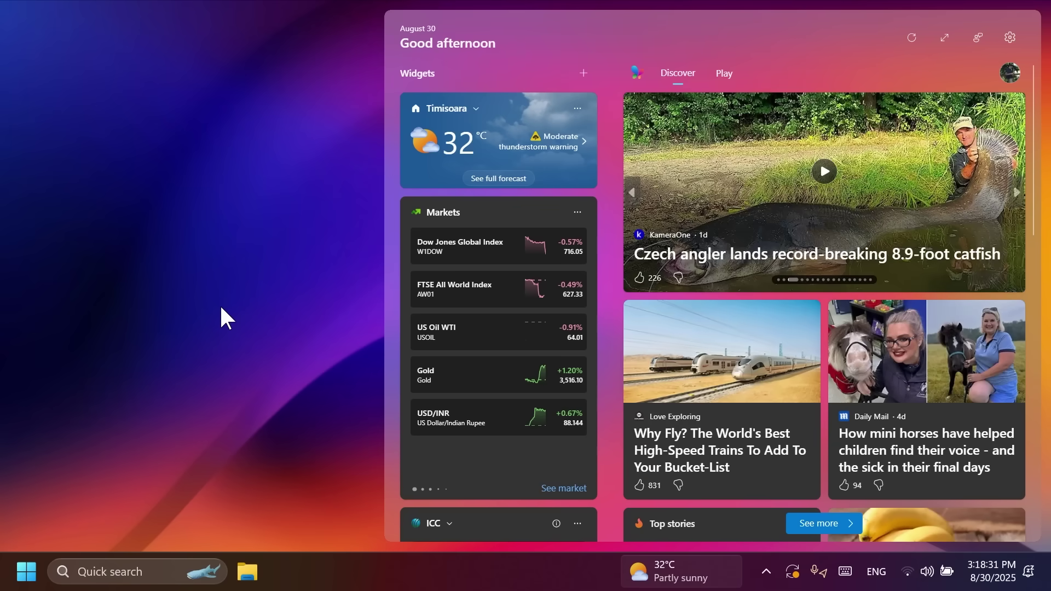
left_click(220, 307)
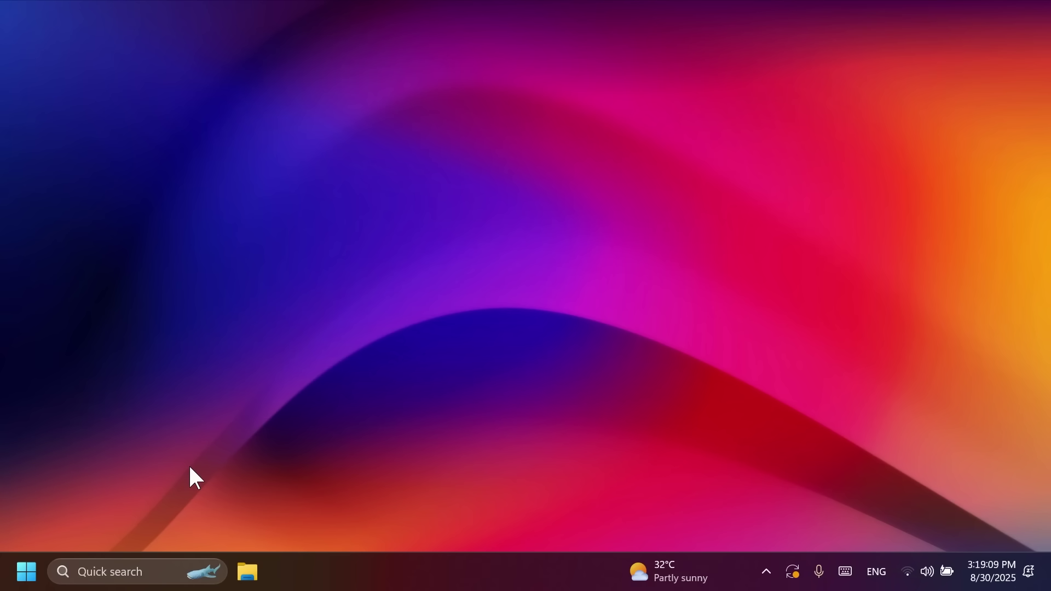
Download ViVeTool-v0.3.4-IntelAmd.zip from the Assets list on the ViVeTool GitHub releases page
key("super+i")
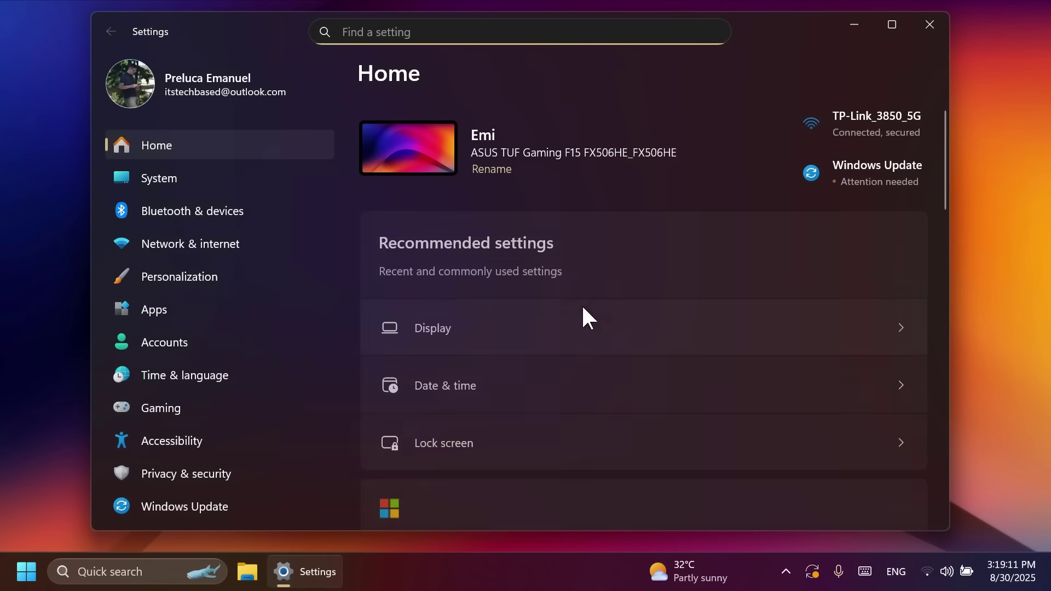
left_click(931, 27)
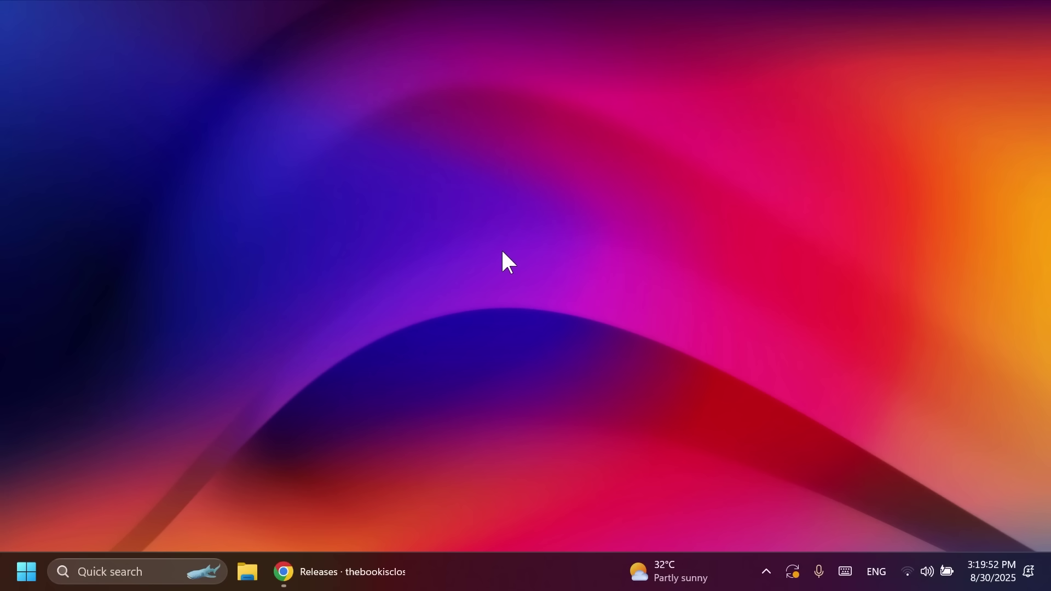
left_click(351, 572)
scroll(559, 306, "down", 5)
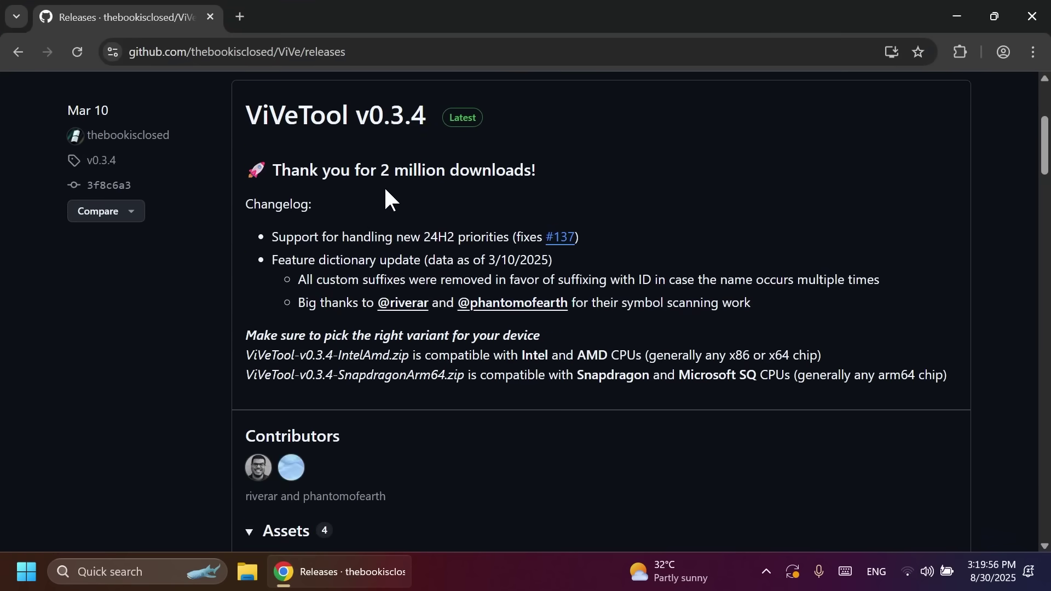
scroll(386, 194, "down", 3)
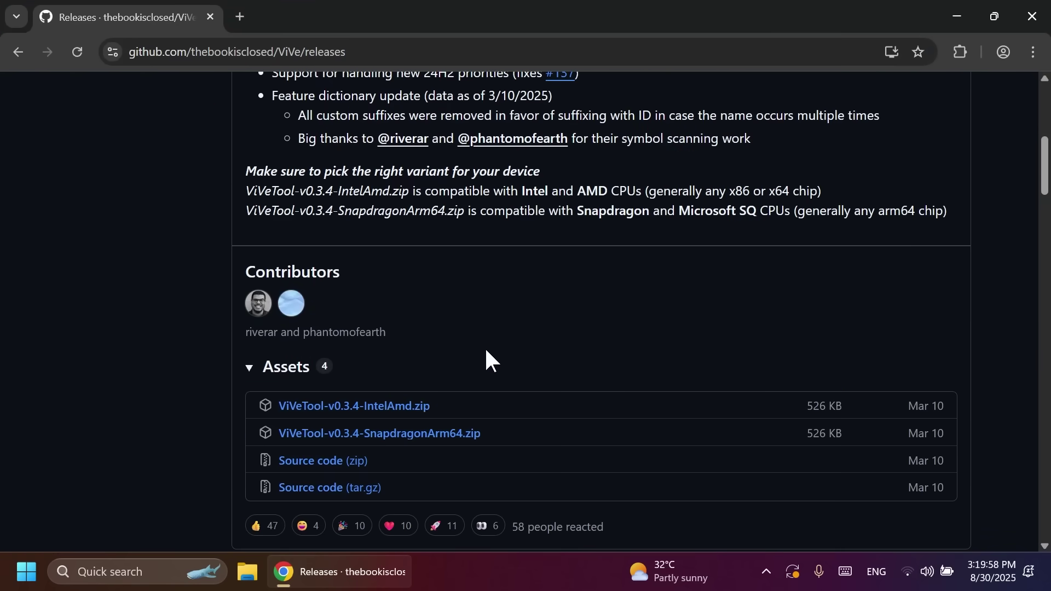
left_click(405, 408)
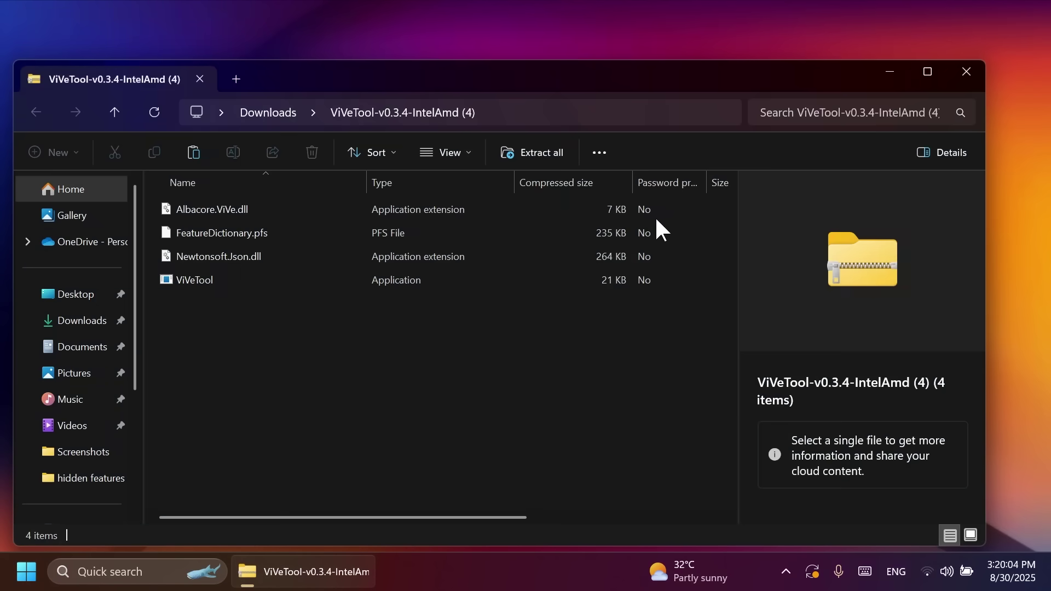
Extract all zip files into C:\hidden features, replacing the existing same-named files
left_click_drag(560, 77, 581, 38)
left_click(547, 114)
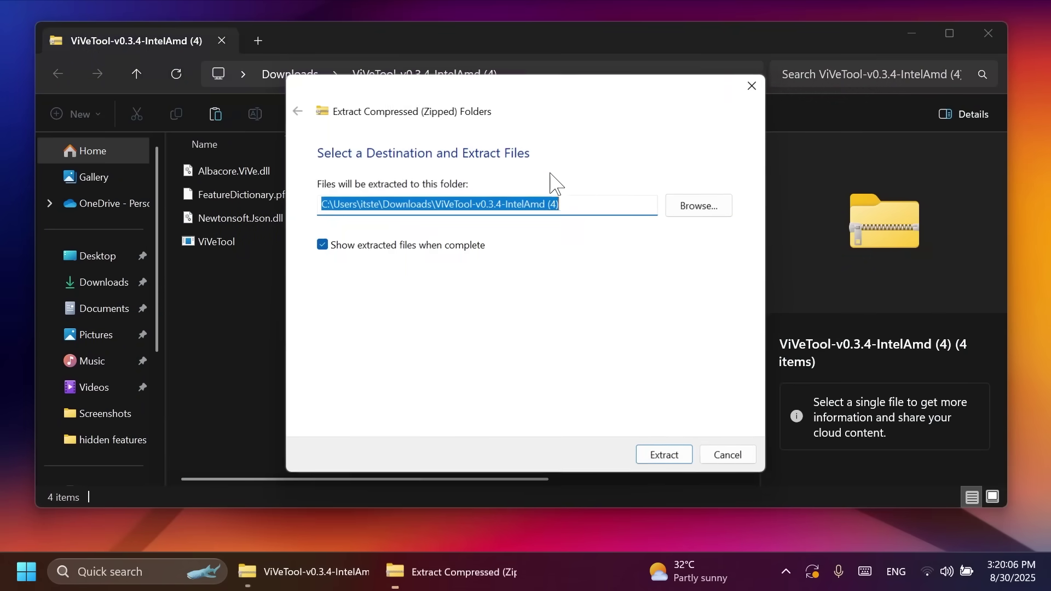
left_click(717, 211)
left_click(356, 300)
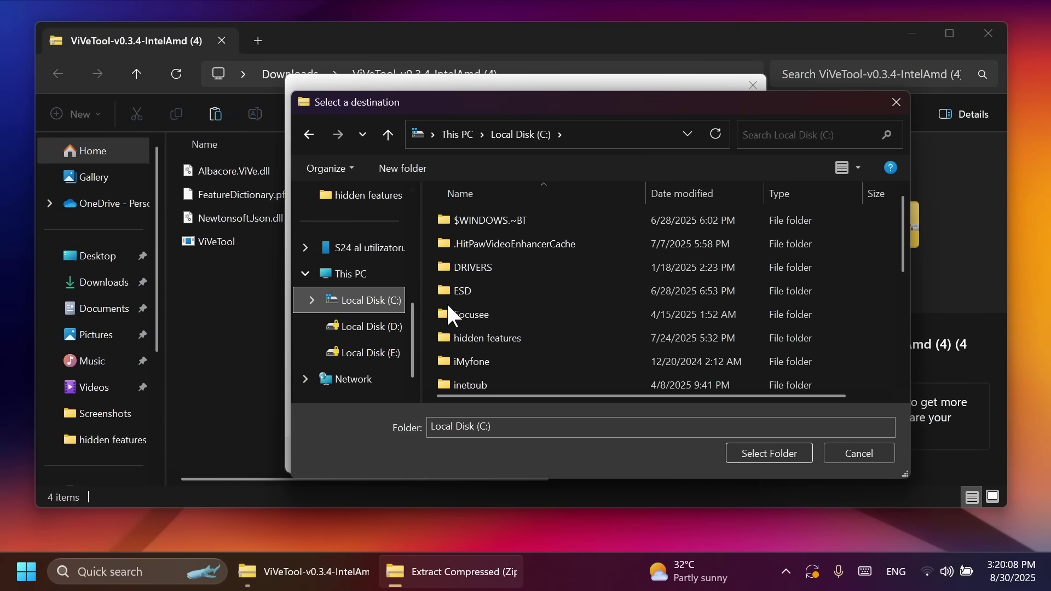
double_click(510, 335)
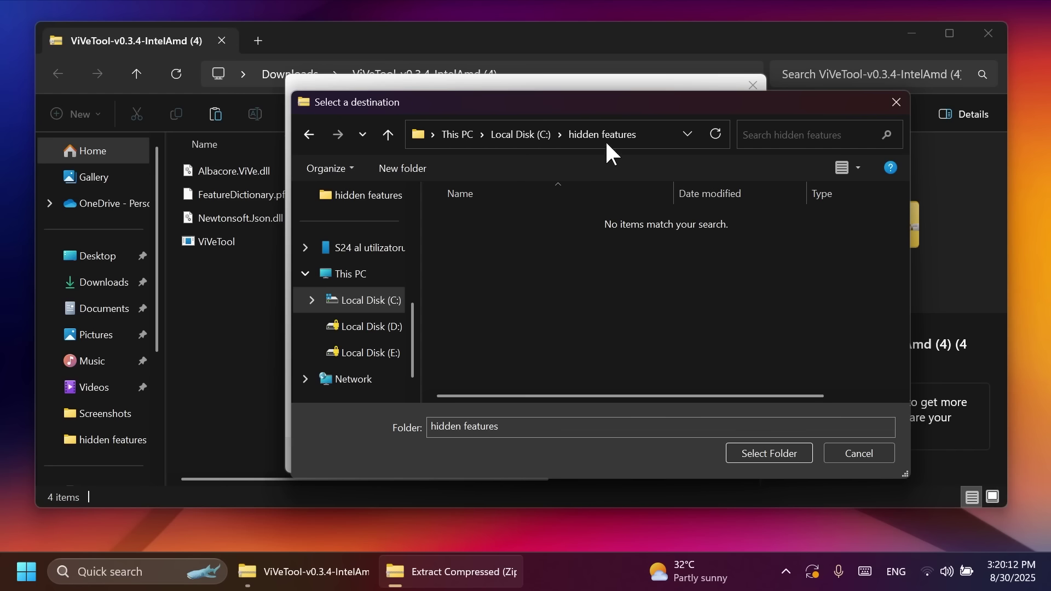
left_click(750, 455)
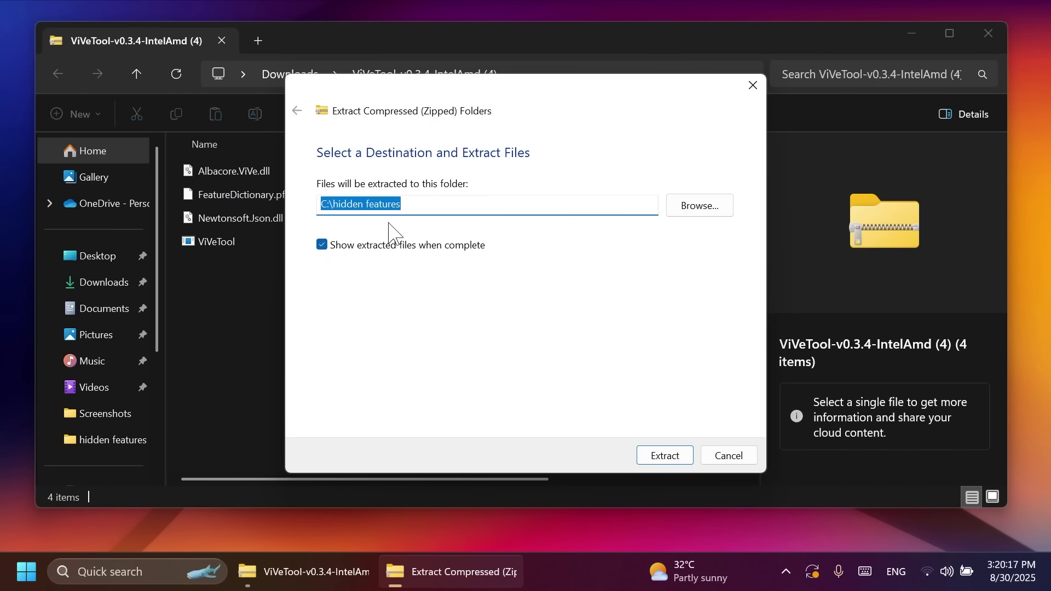
left_click(660, 457)
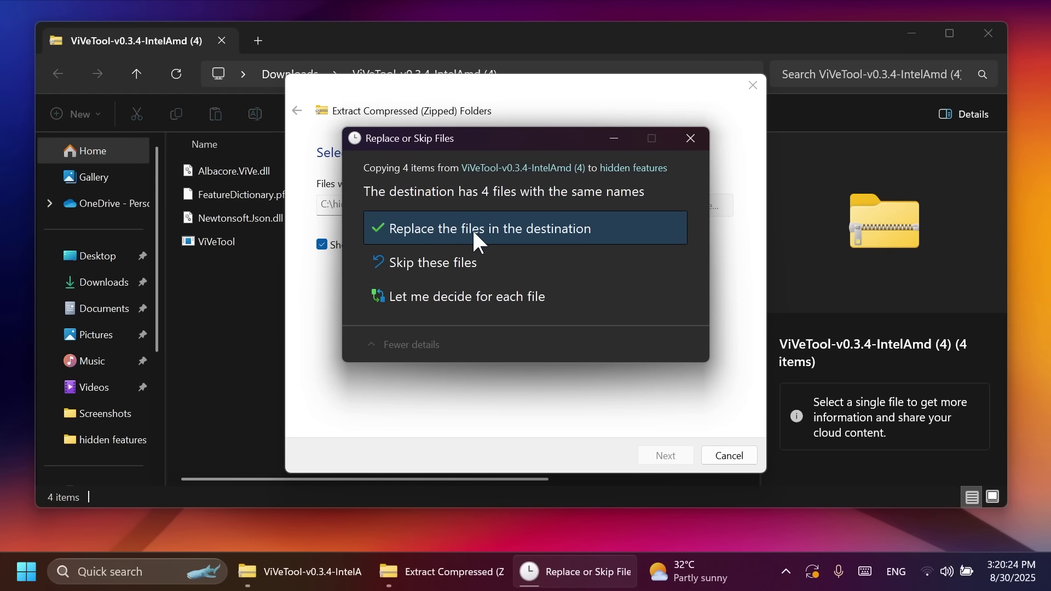
left_click(472, 229)
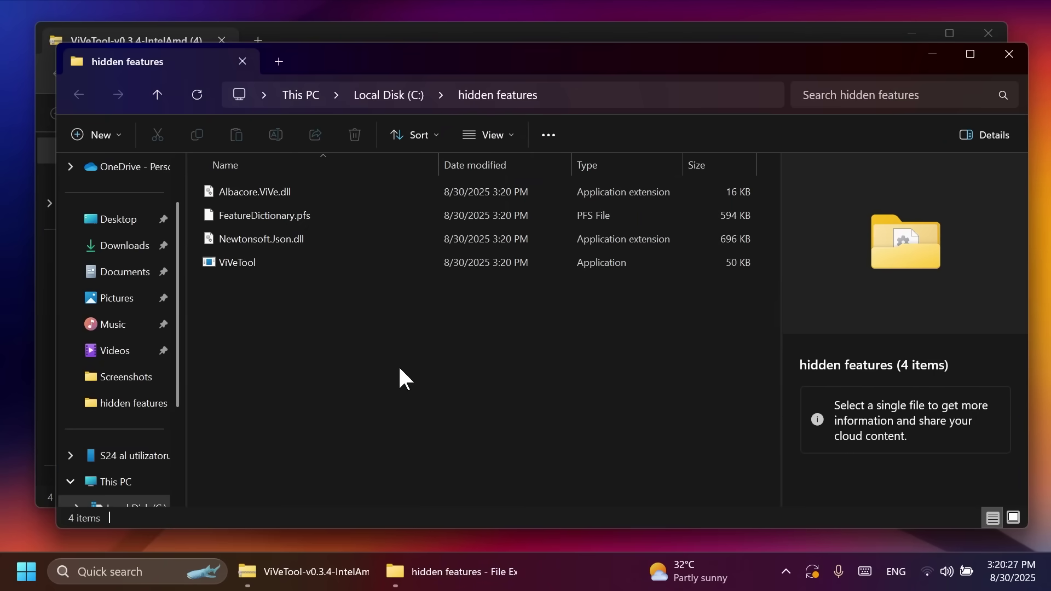
Close the Explorer windows and launch Command Prompt as administrator from a Start search for cmd
left_click(1011, 53)
left_click(989, 33)
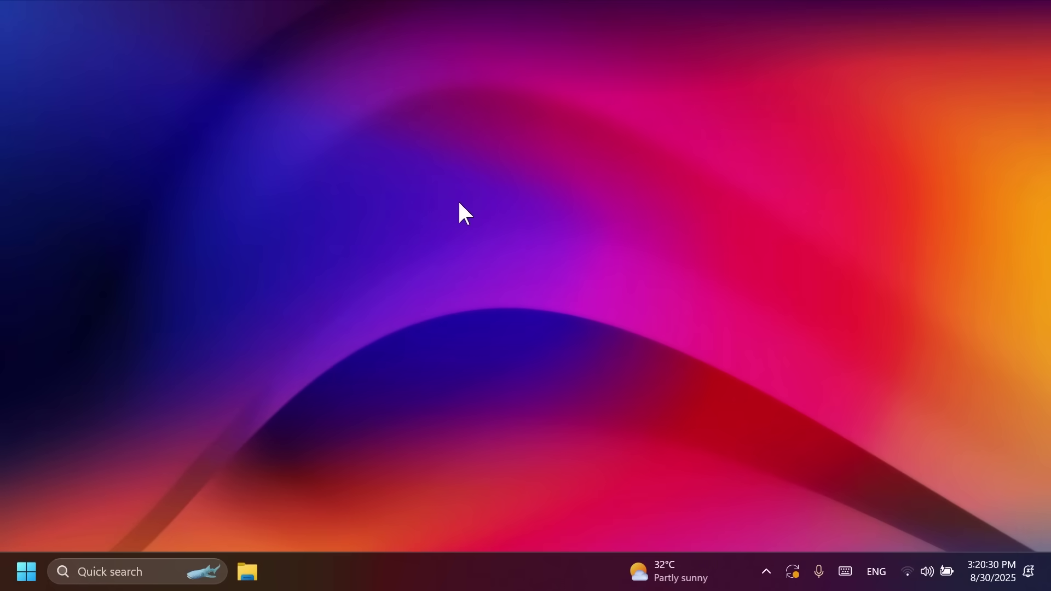
key("super")
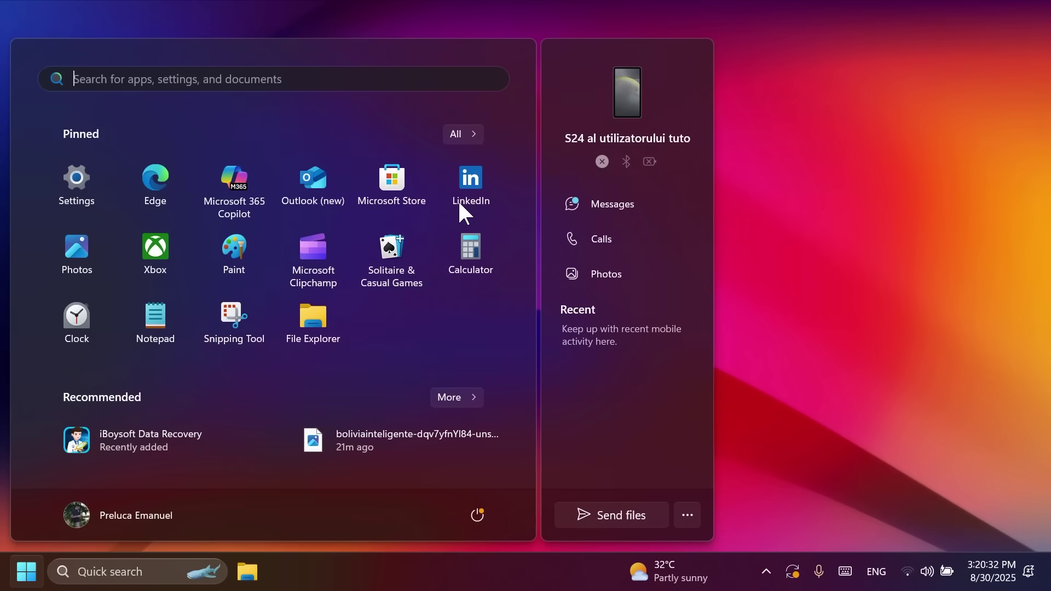
type("cmd")
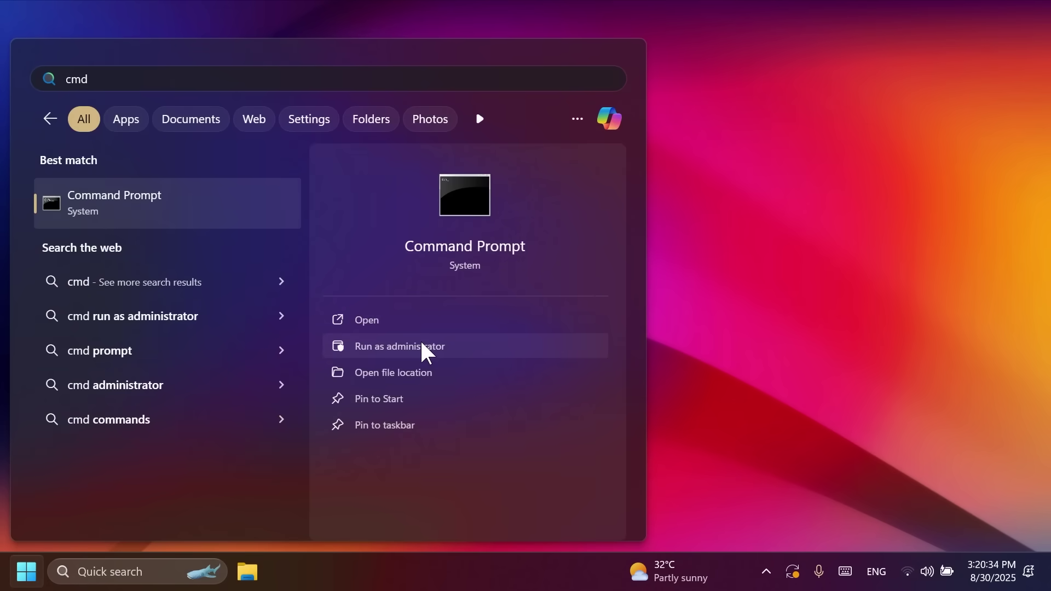
left_click(421, 345)
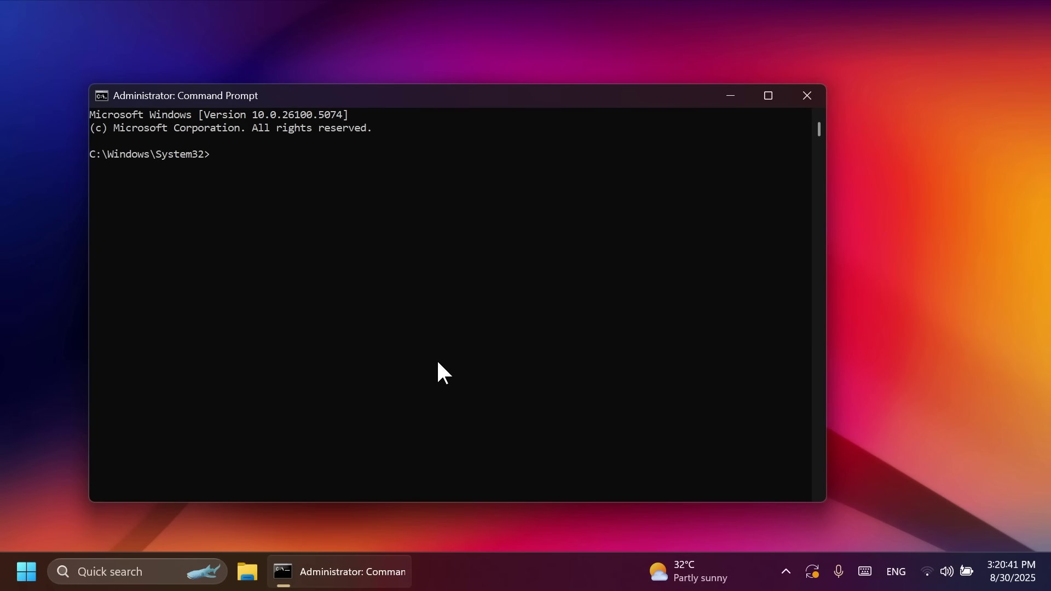
Change to C:\hidden features and run vivetool /enable /id:57048218
type("cd")
type("C:\\hidden features")
key("Return")
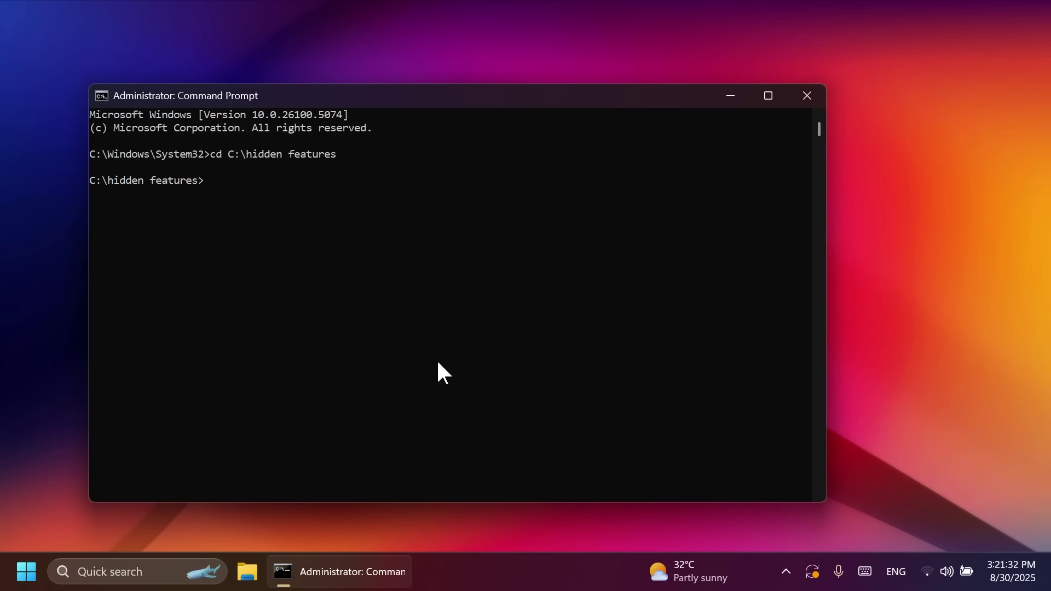
type("vivetool /enable /id:")
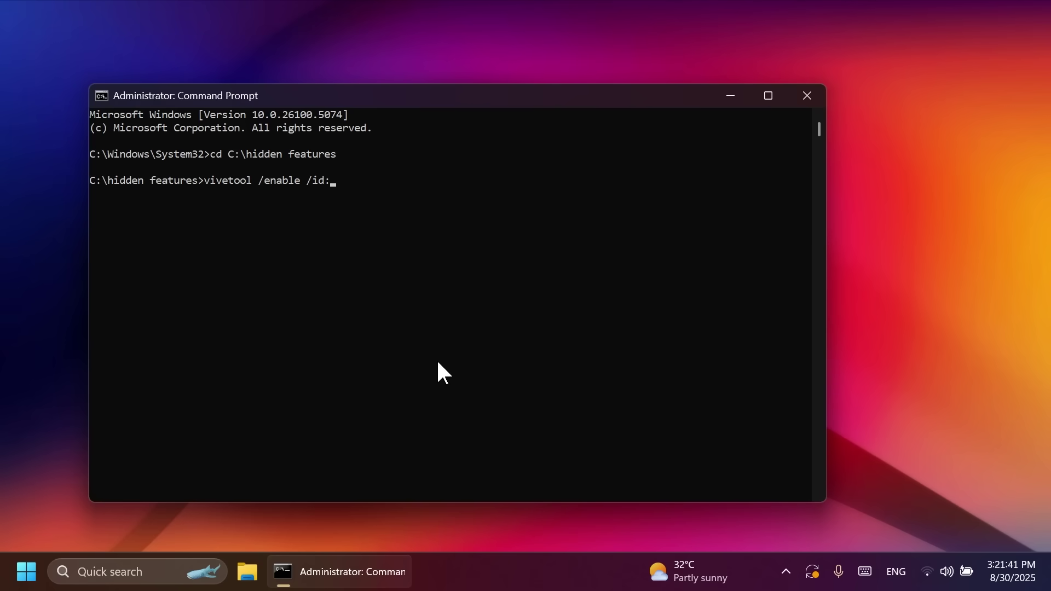
type("57048218")
key("Return")
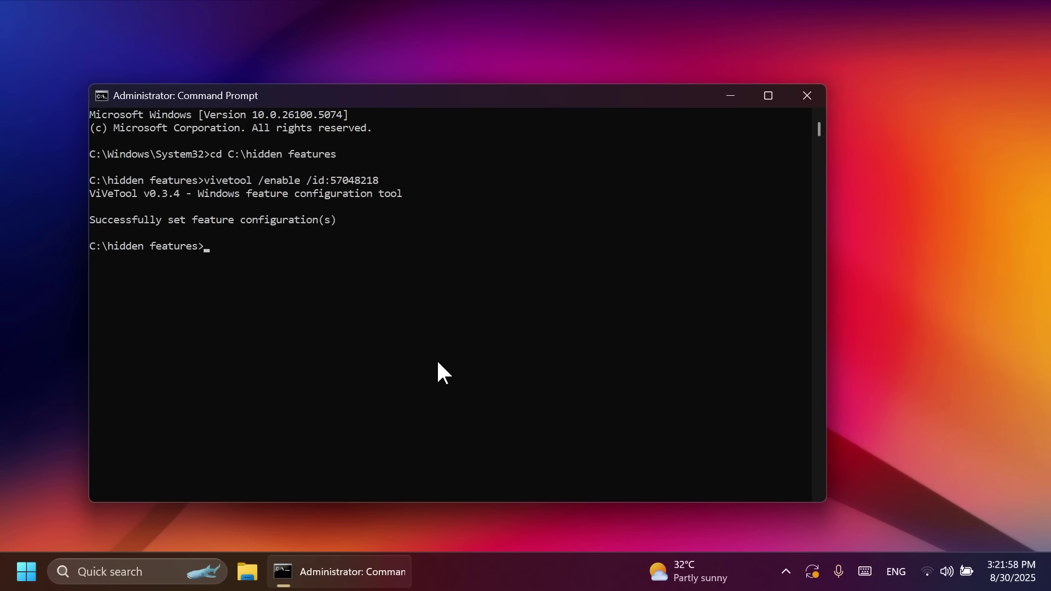
Copy the vivetool enable command for ID 57857165 from the Chrome article and run it in Command Prompt
left_click(436, 324)
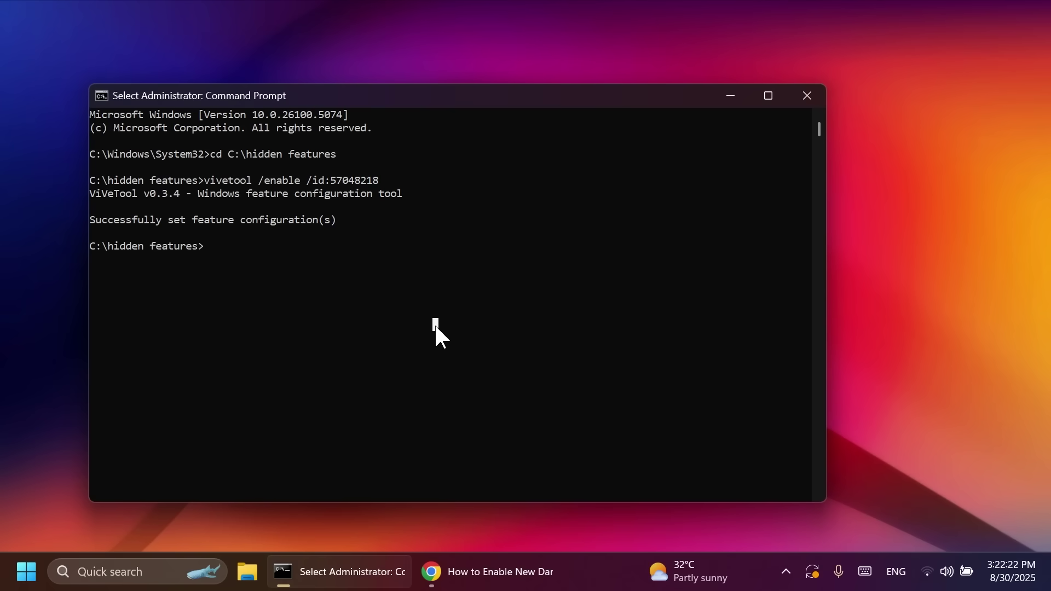
left_click(482, 571)
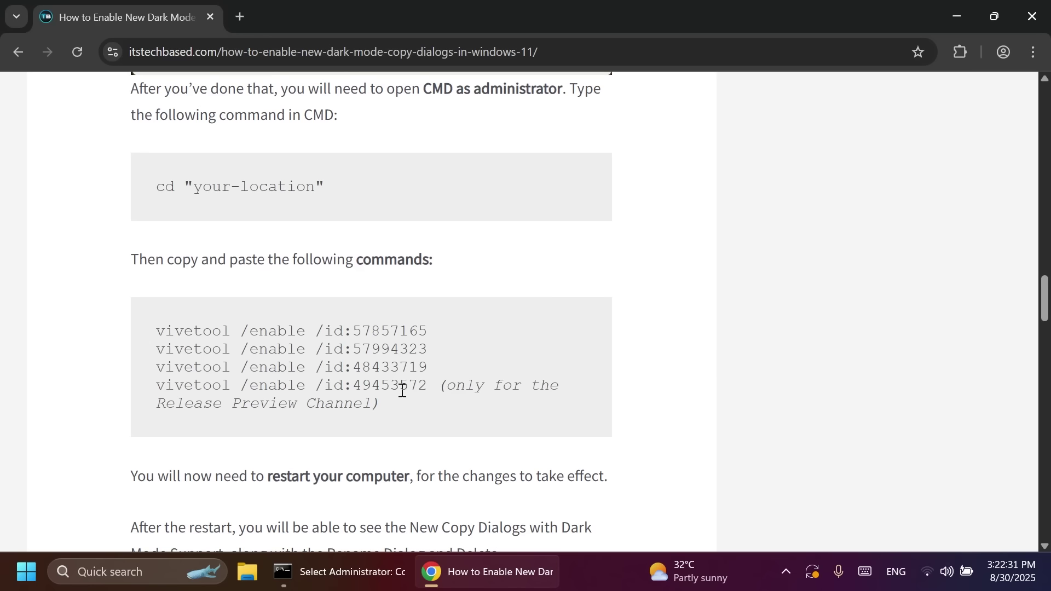
left_click_drag(158, 404, 345, 408)
left_click(345, 409)
triple_click(291, 331)
key("super+c")
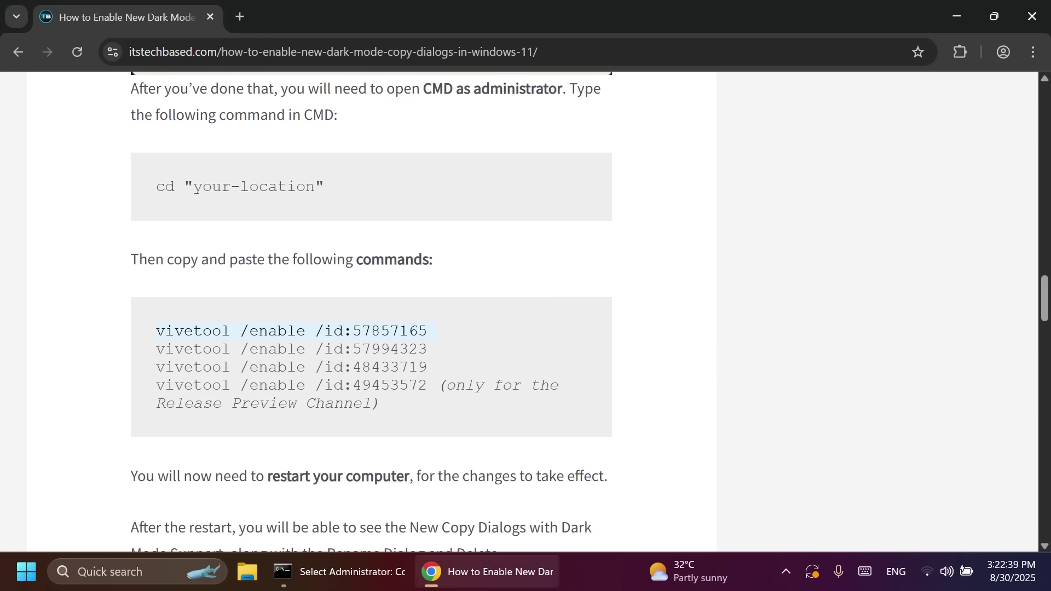
left_click(498, 575)
right_click(323, 371)
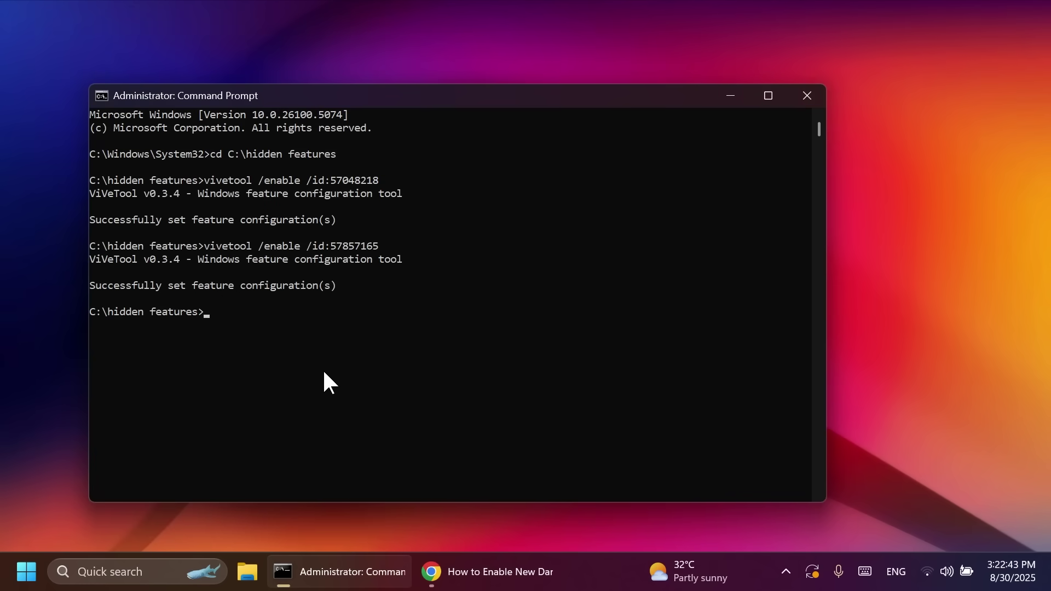
Copy and run the vivetool enable commands for IDs 57994323 and 48433719
left_click(483, 571)
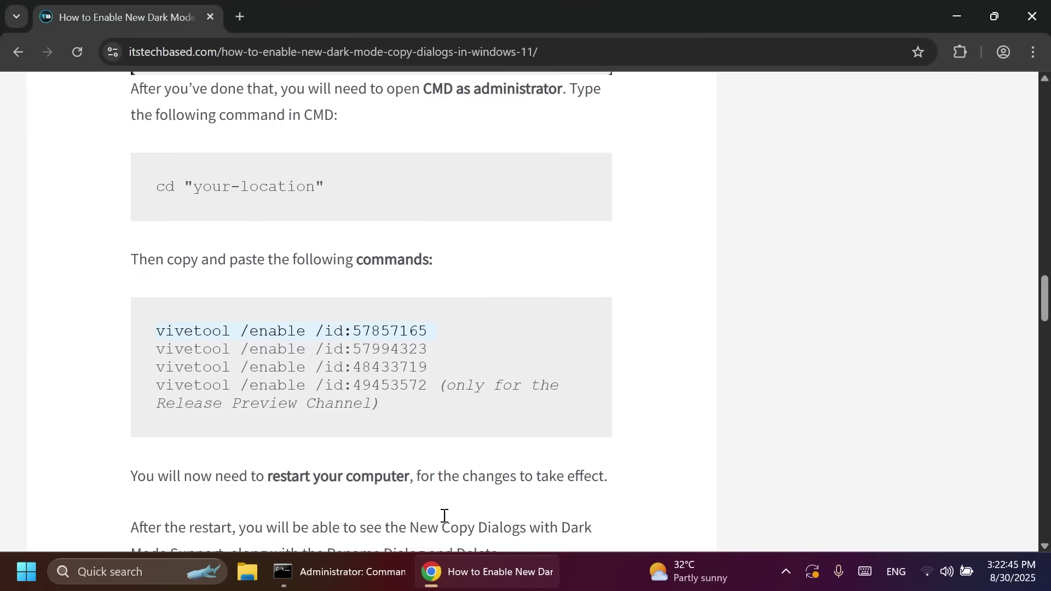
triple_click(356, 350)
key("ctrl+c")
left_click(495, 570)
right_click(345, 446)
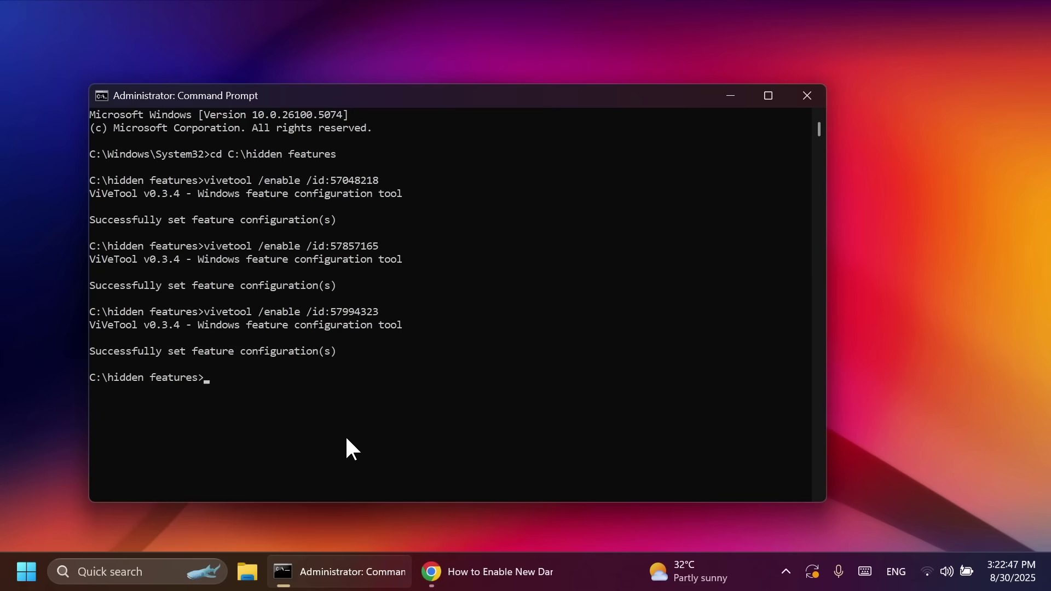
left_click(483, 572)
triple_click(352, 367)
key("ctrl+c")
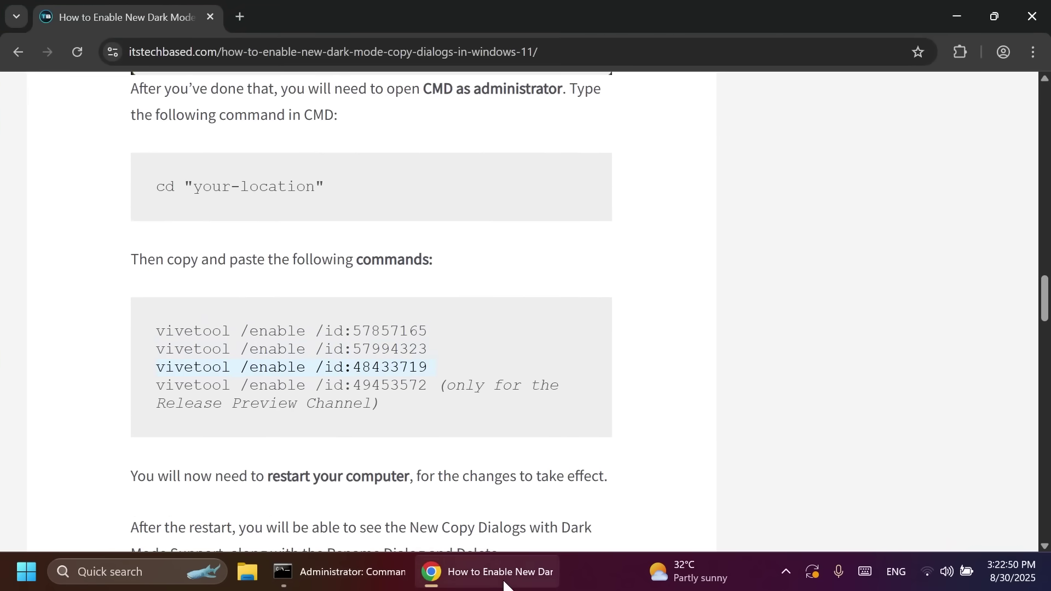
left_click(482, 572)
right_click(366, 386)
Copy and run the vivetool enable command for ID 49453572, then clear the stray selection
left_click(483, 572)
triple_click(416, 386)
key("ctrl+c")
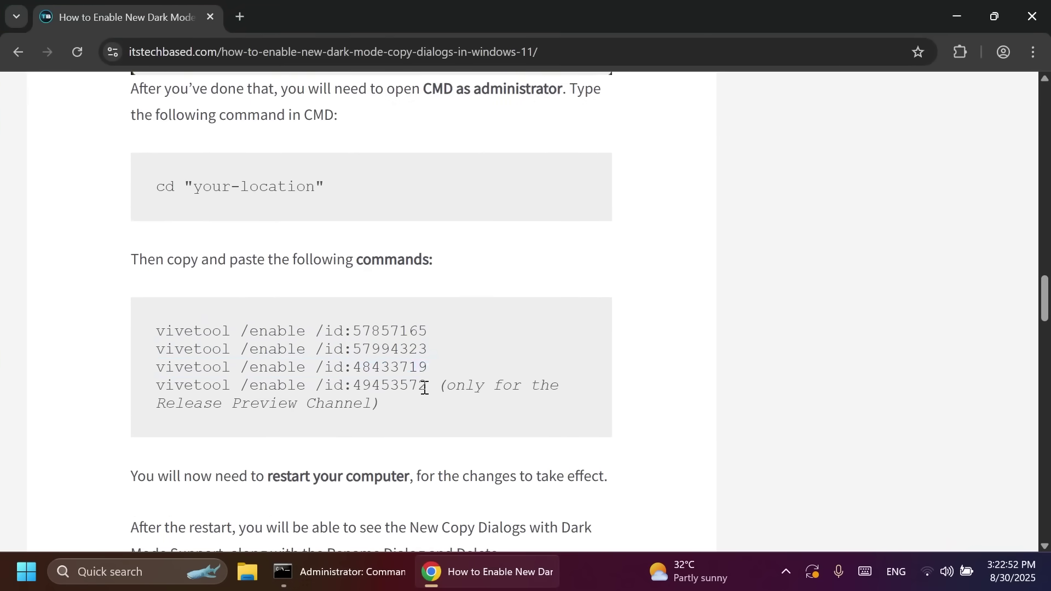
left_click(481, 572)
right_click(483, 384)
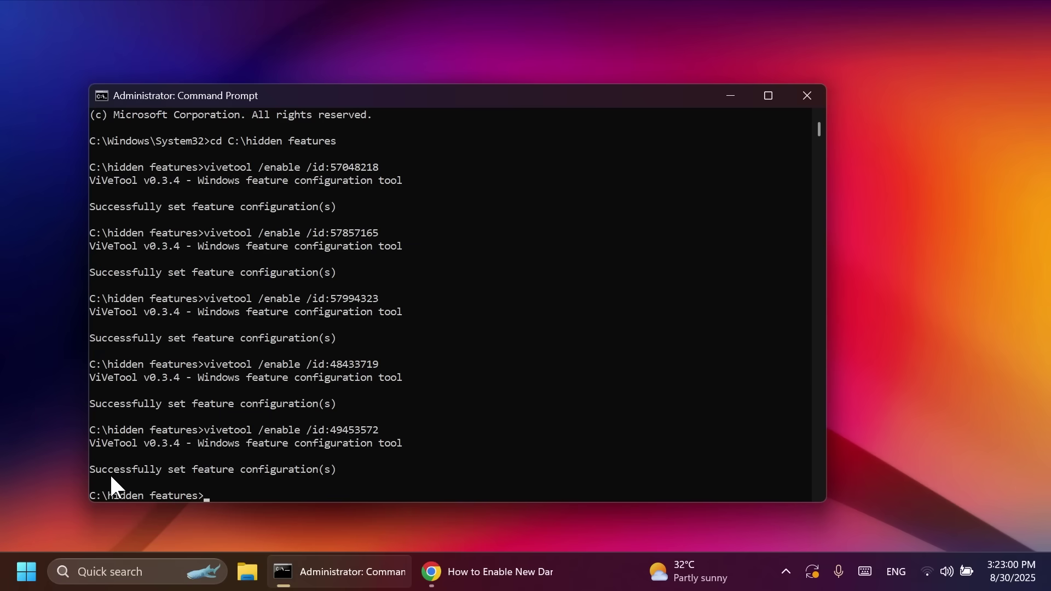
left_click_drag(114, 471, 327, 472)
left_click(364, 469)
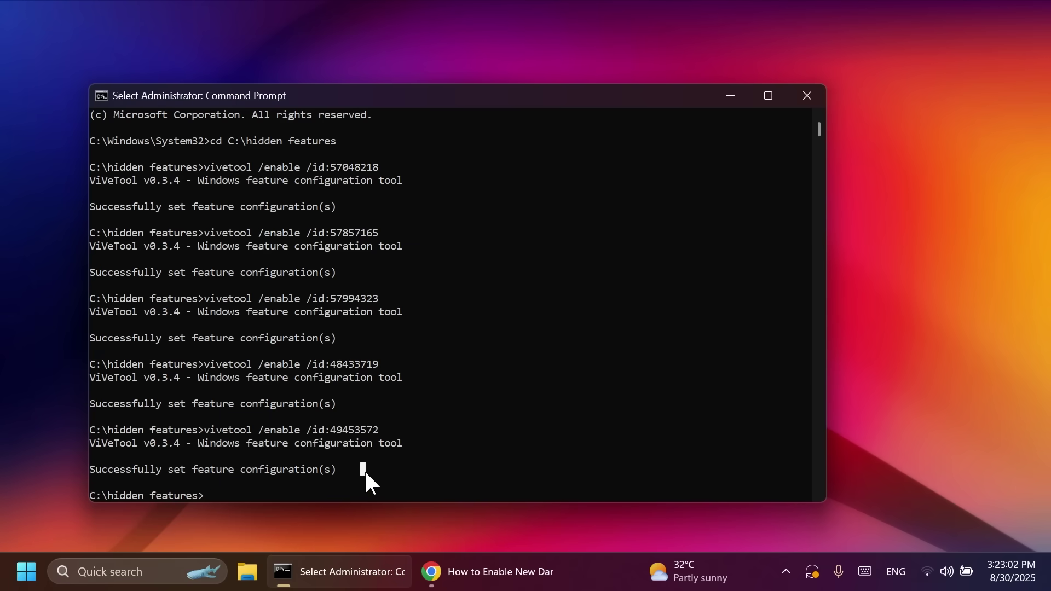
left_click(807, 95)
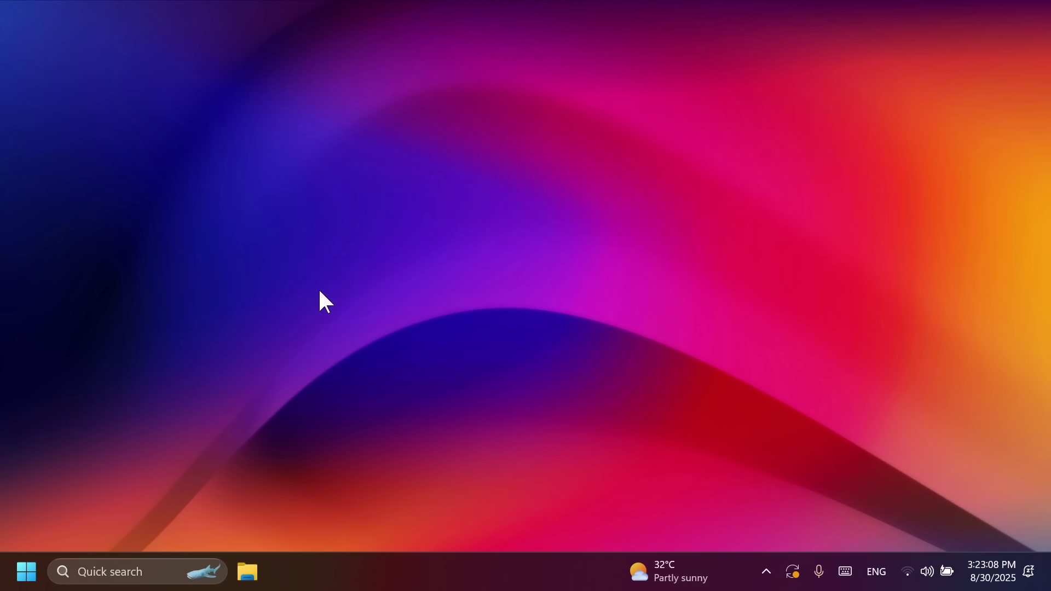